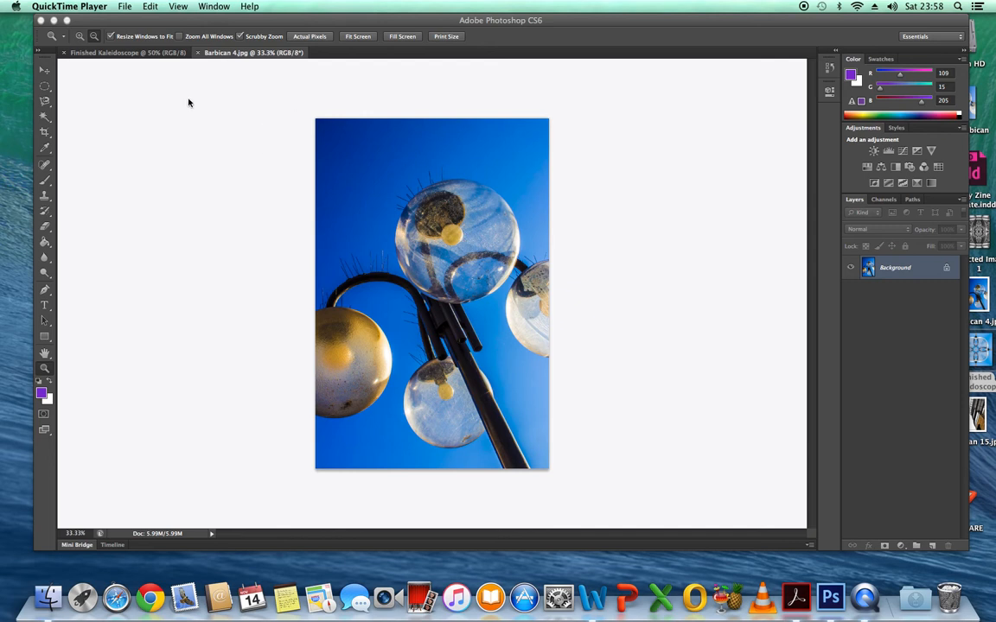
View the Finished Kaleidoscope example and close both open images, Barbican 4.jpg and Finished Kaleidoscope.
left_click(113, 56)
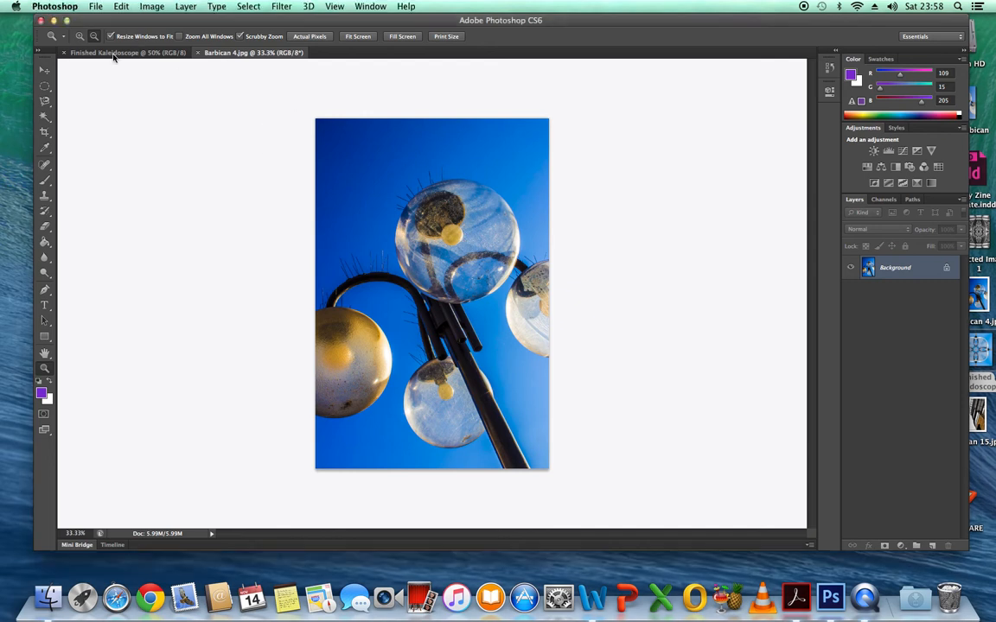
left_click(102, 54)
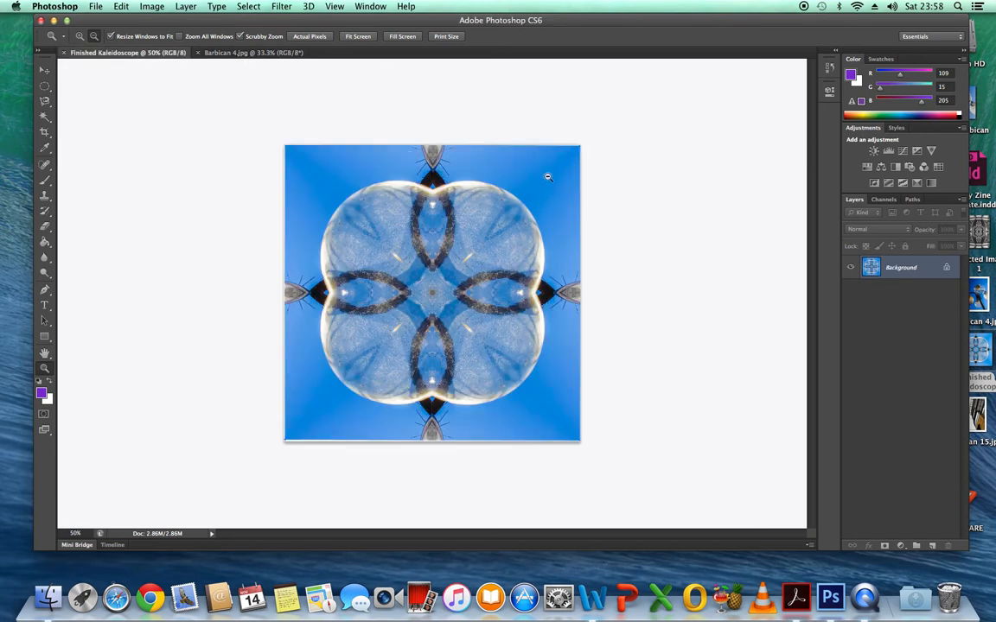
left_click(199, 54)
left_click(65, 54)
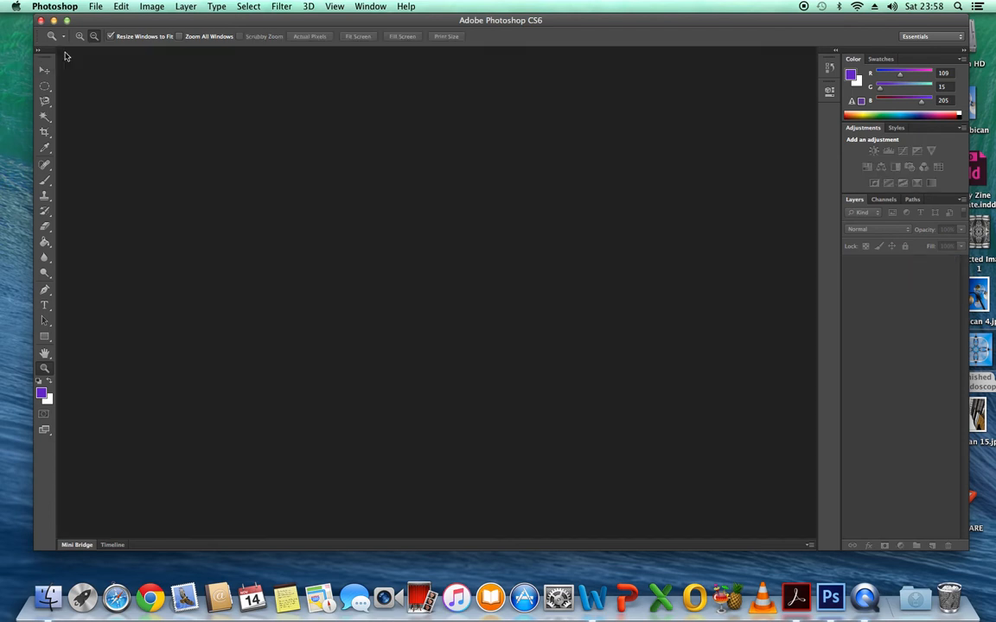
Open the photo Barbican 15.jpg from the Desktop folder.
left_click(96, 7)
left_click(102, 31)
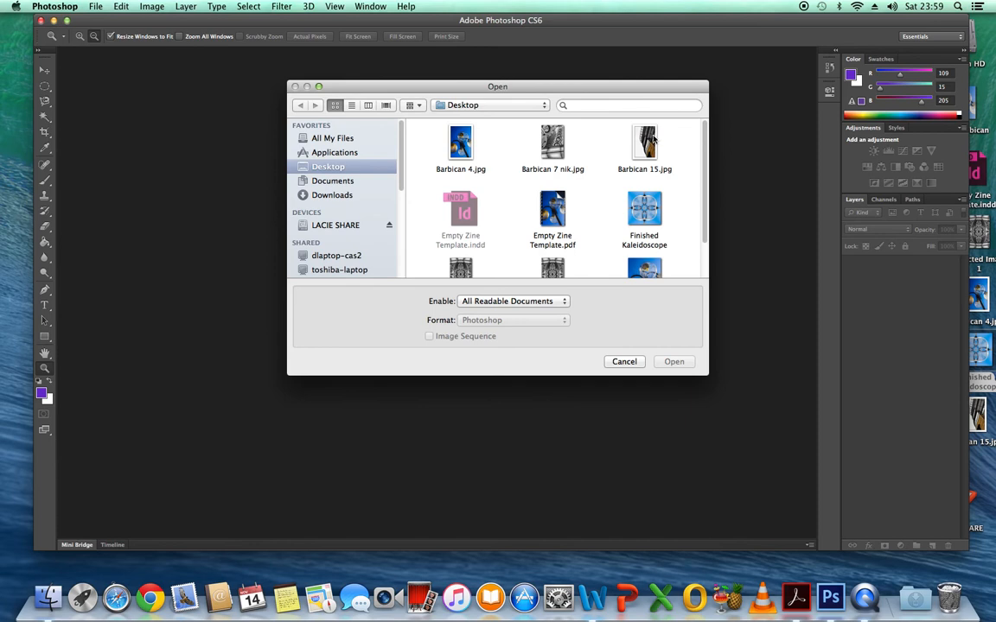
left_click(645, 145)
left_click(674, 362)
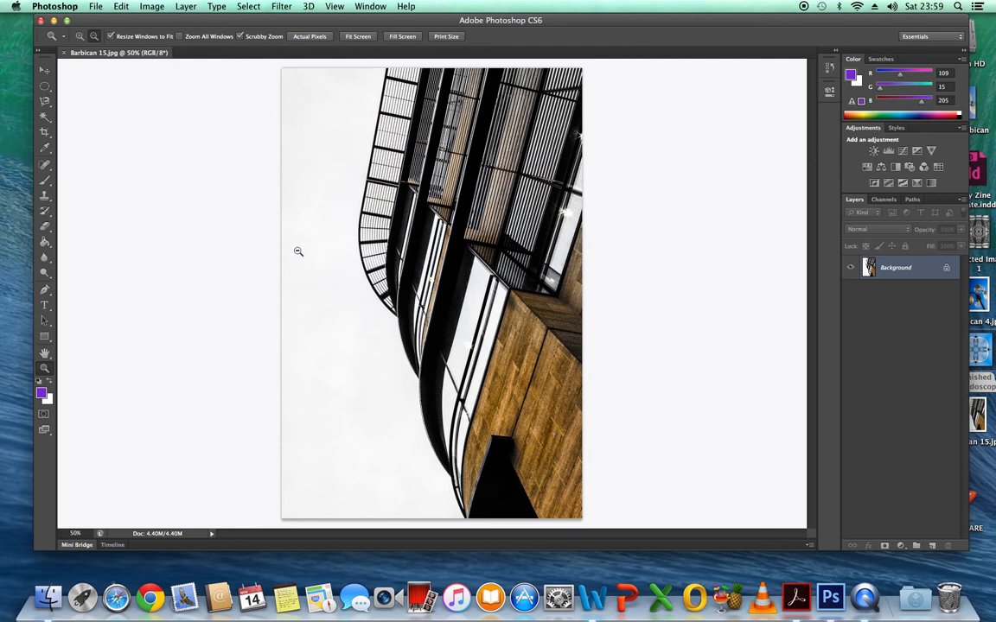
Crop the photo to a 1 x 1 square around the curved balconies and the upper part of the wooden panels.
left_click(45, 134)
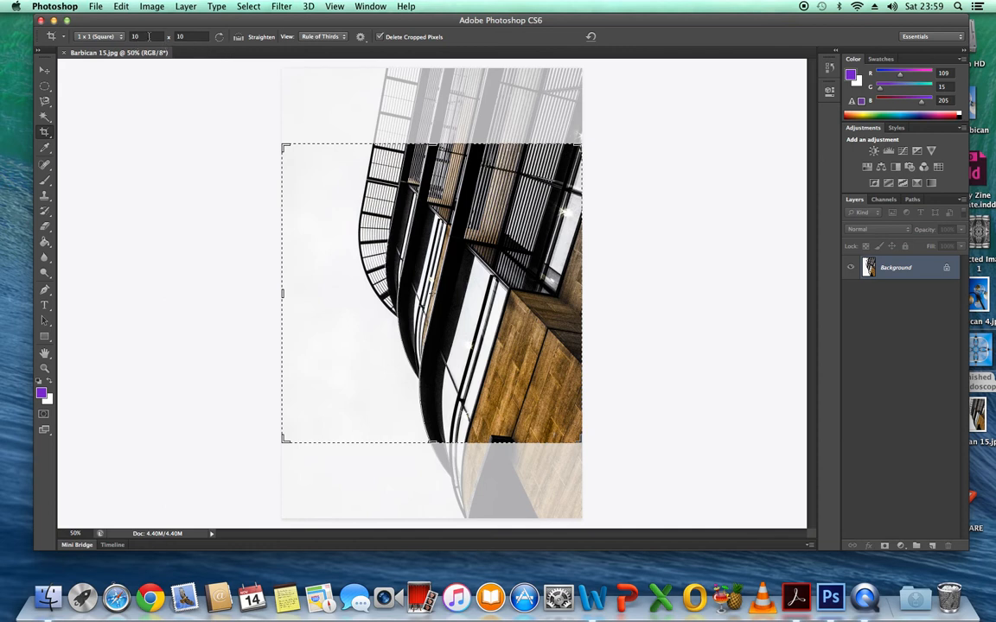
left_click_drag(285, 148, 315, 168)
left_click_drag(444, 219, 442, 276)
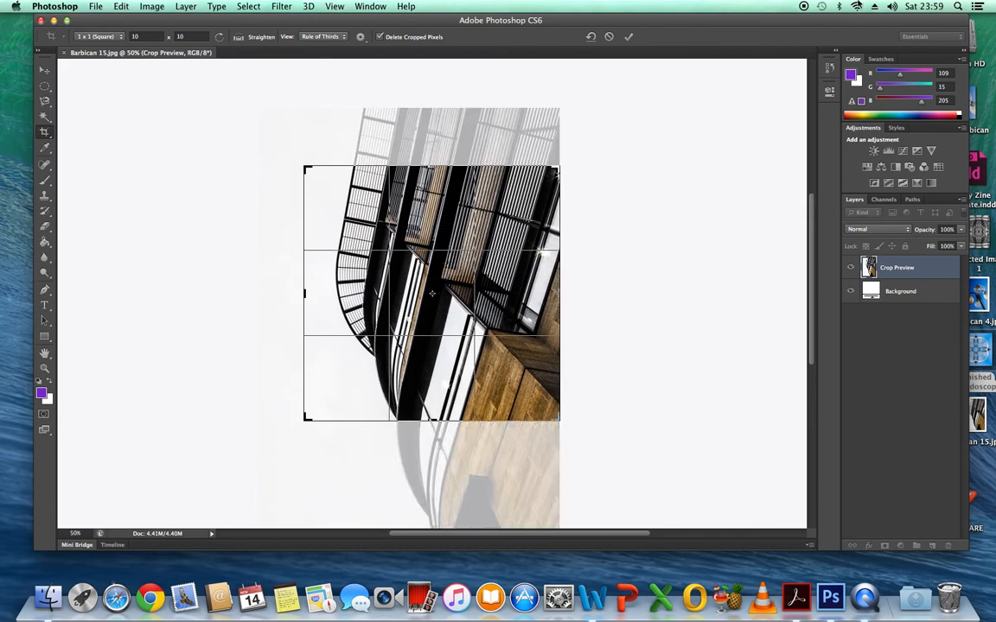
left_click(629, 36)
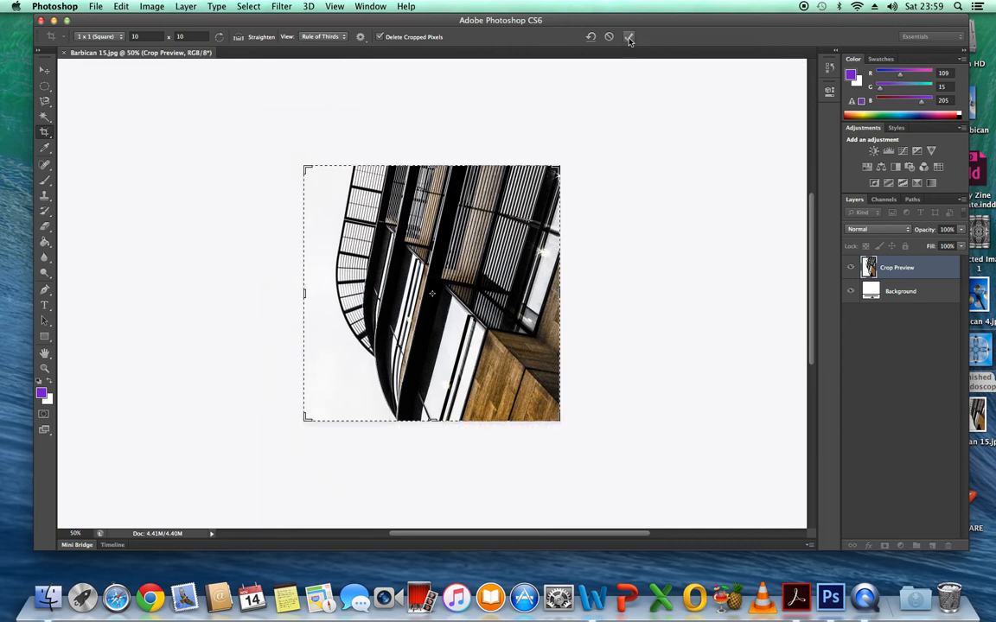
Resize the cropped image to 1000 pixels wide and 1000 pixels high.
left_click(161, 9)
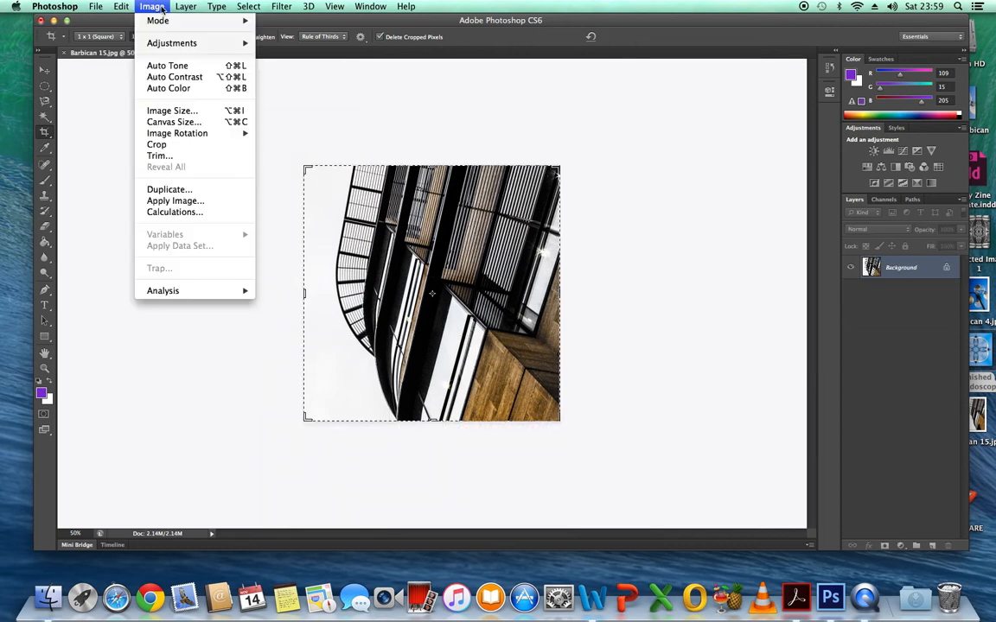
left_click(237, 113)
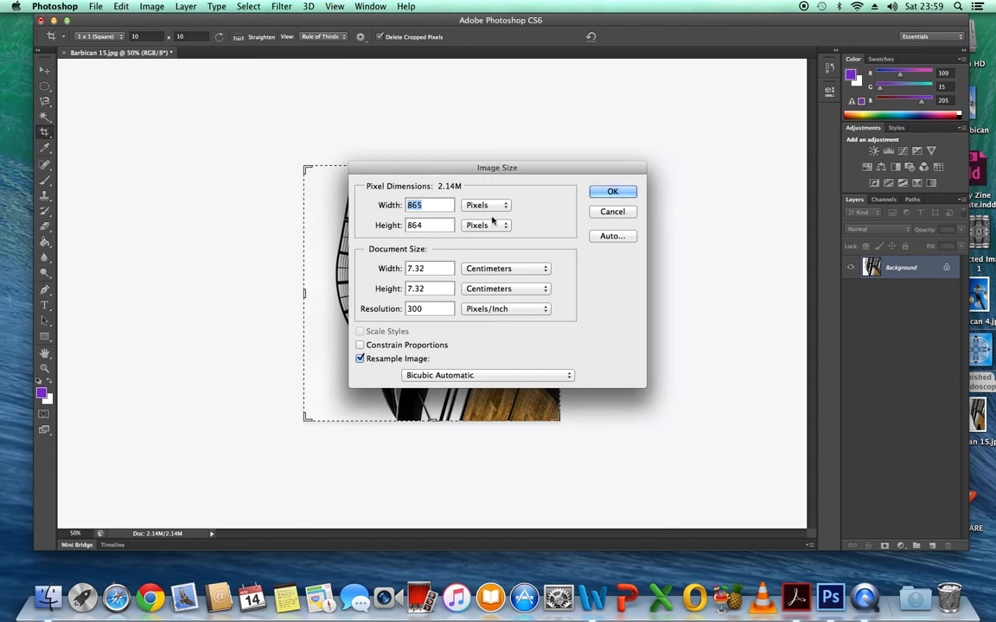
left_click(429, 204)
key("BackSpace")
key("BackSpace")
key("BackSpace")
type("1000")
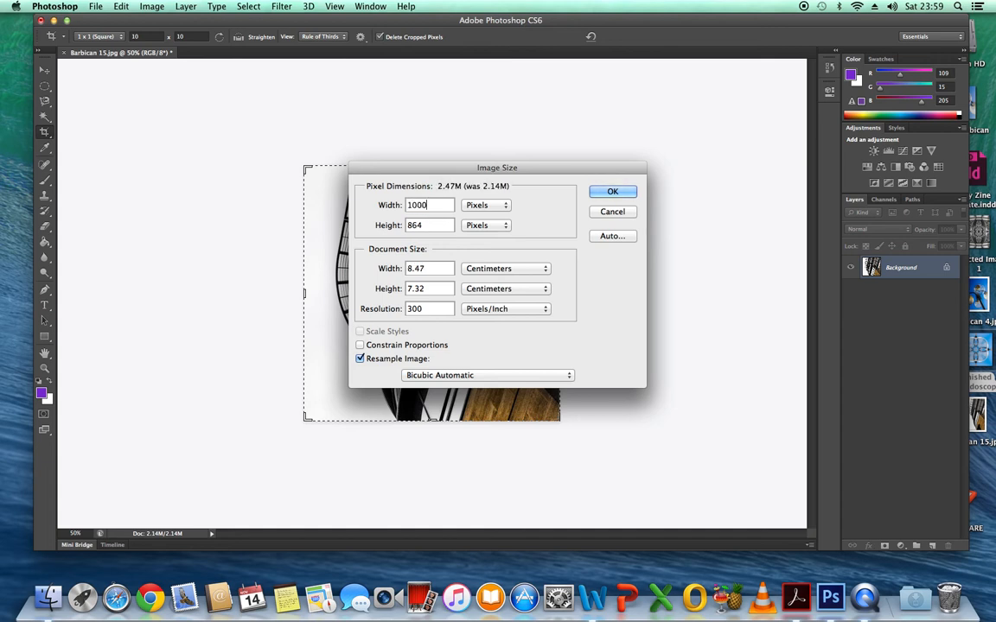
left_click(443, 226)
key("BackSpace")
key("BackSpace")
key("BackSpace")
type("1000")
left_click(619, 195)
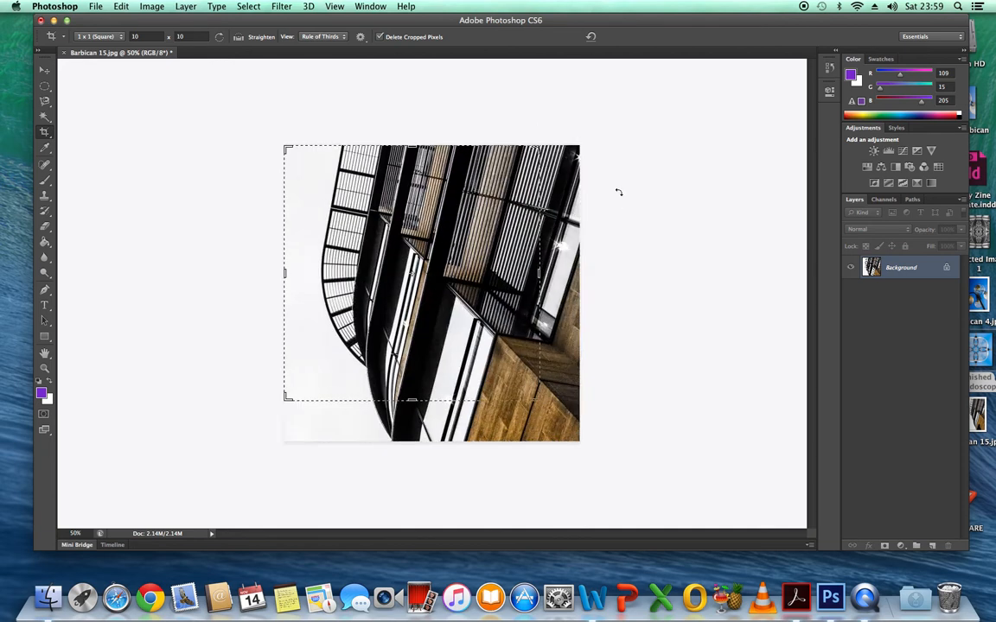
Save the square image as a JPEG named "Barbican 15square" on the Desktop, accepting the JPEG options.
left_click(98, 9)
left_click(156, 146)
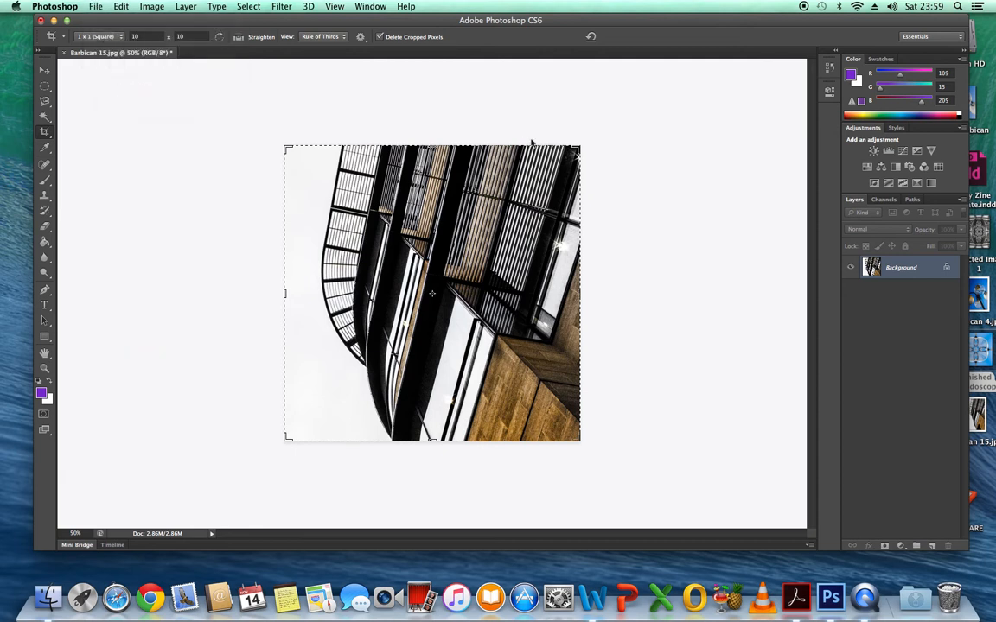
left_click(494, 132)
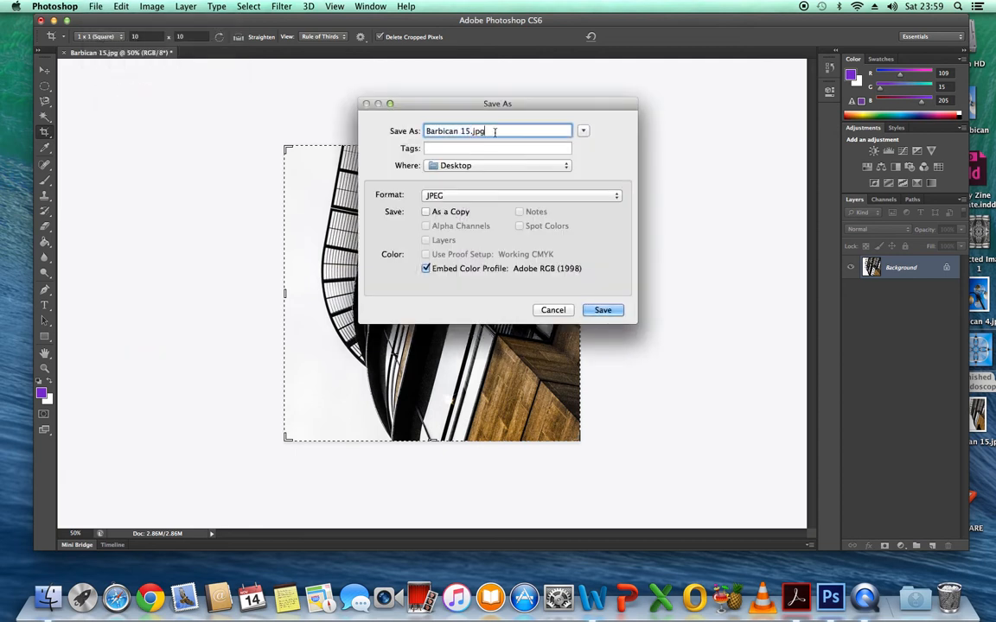
key("BackSpace")
key("BackSpace")
key("BackSpace")
key("BackSpace")
type("square")
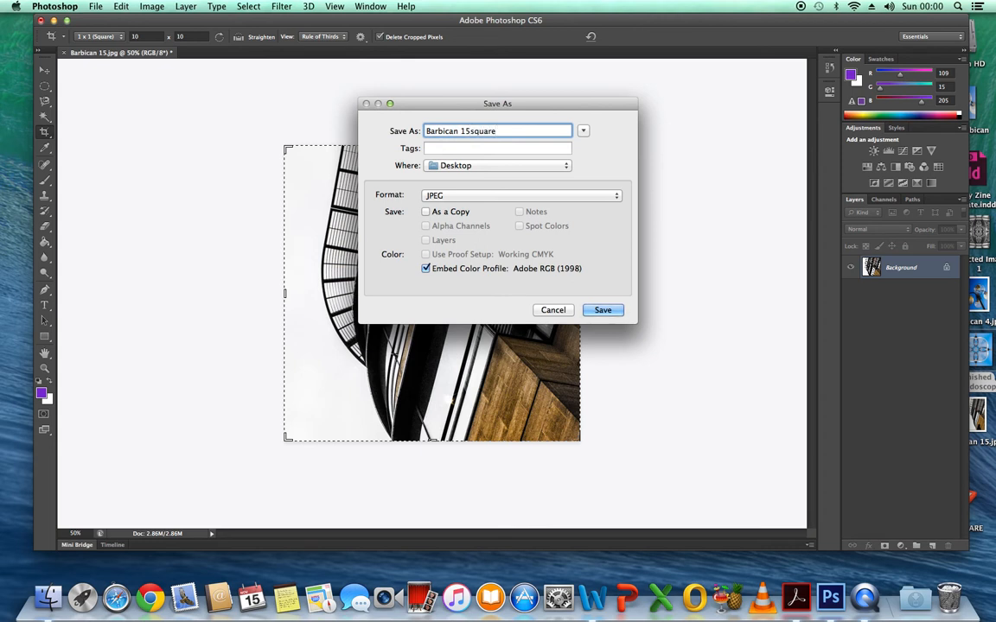
left_click(609, 314)
left_click(588, 212)
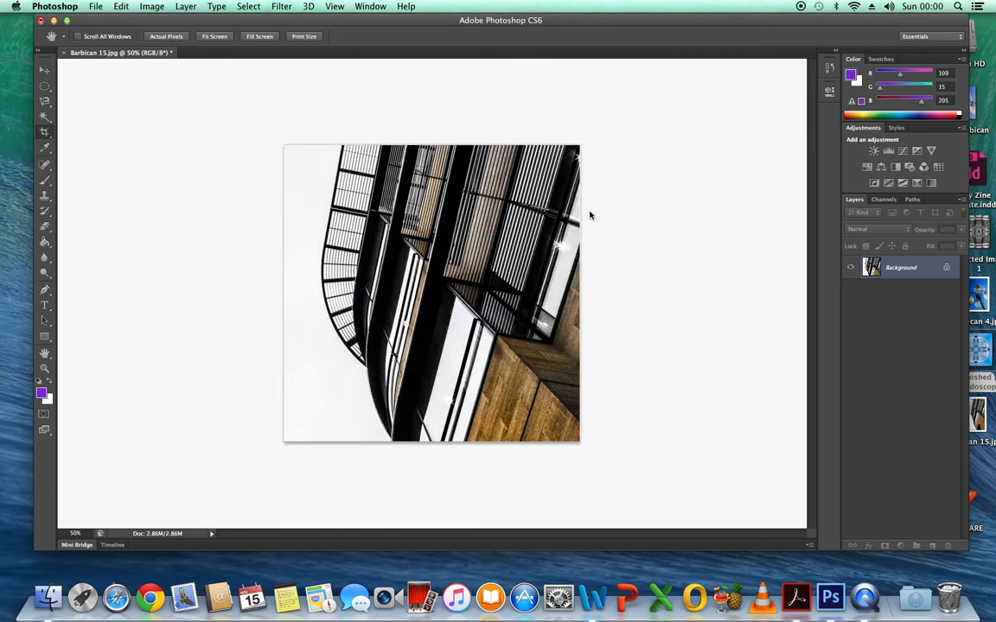
Close the square image and create a new 1000 x 1000 pixel RGB document at 300 pixels/inch with a white background.
key("c")
left_click(64, 52)
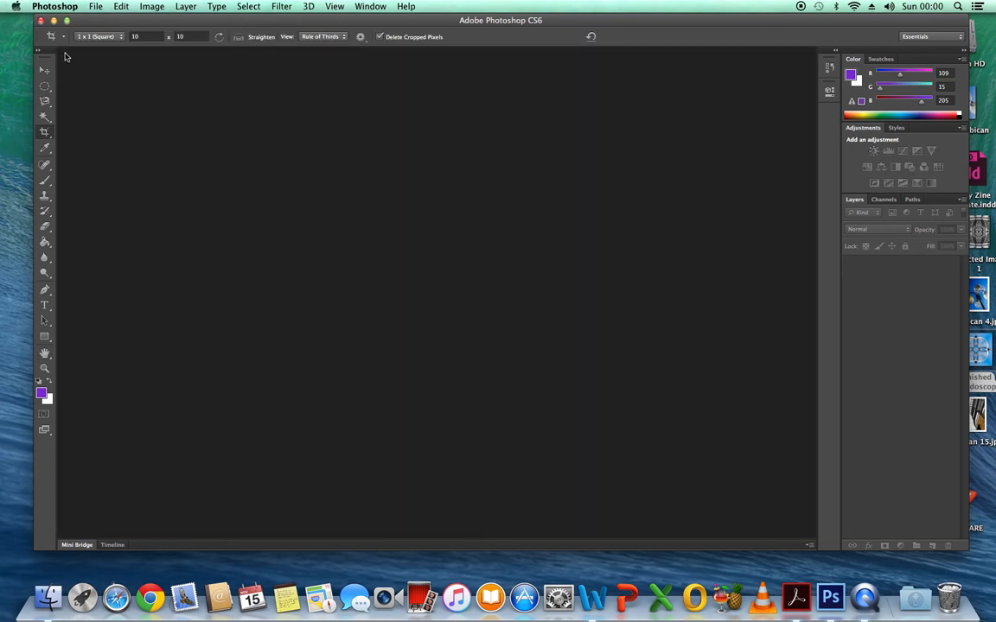
left_click(96, 7)
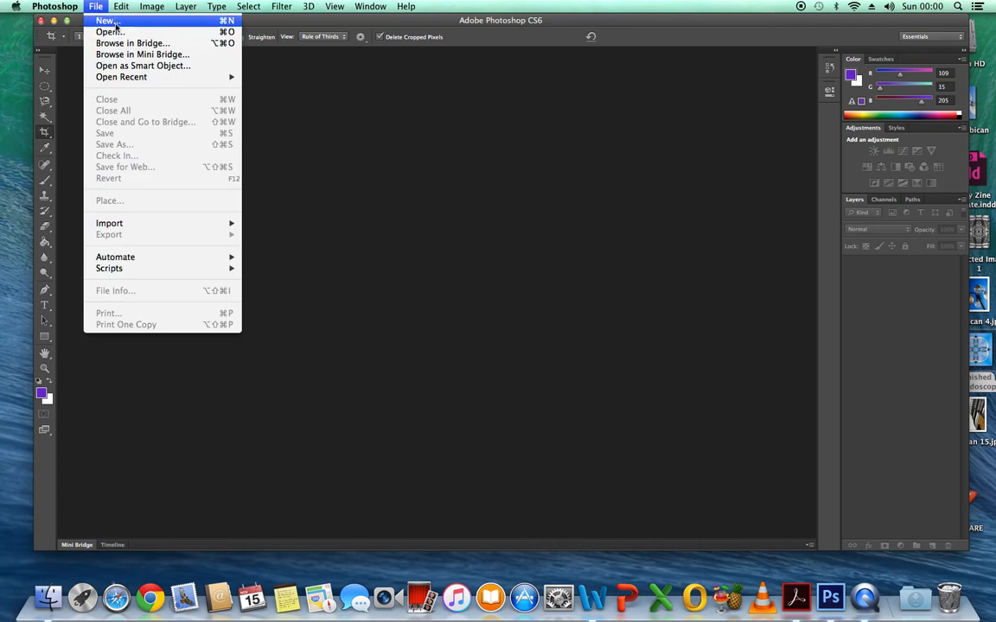
left_click(100, 22)
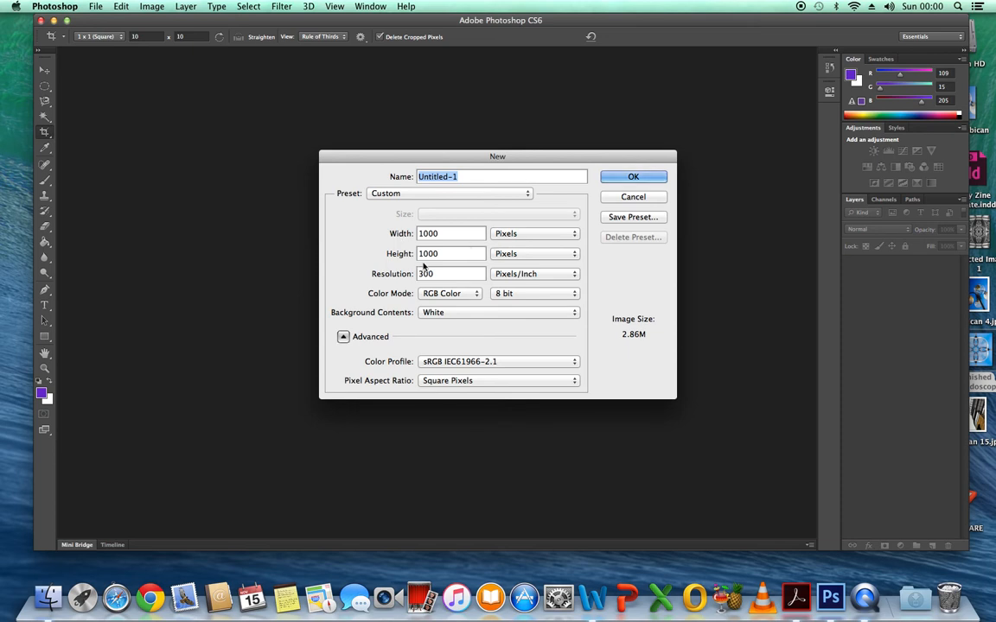
left_click(633, 178)
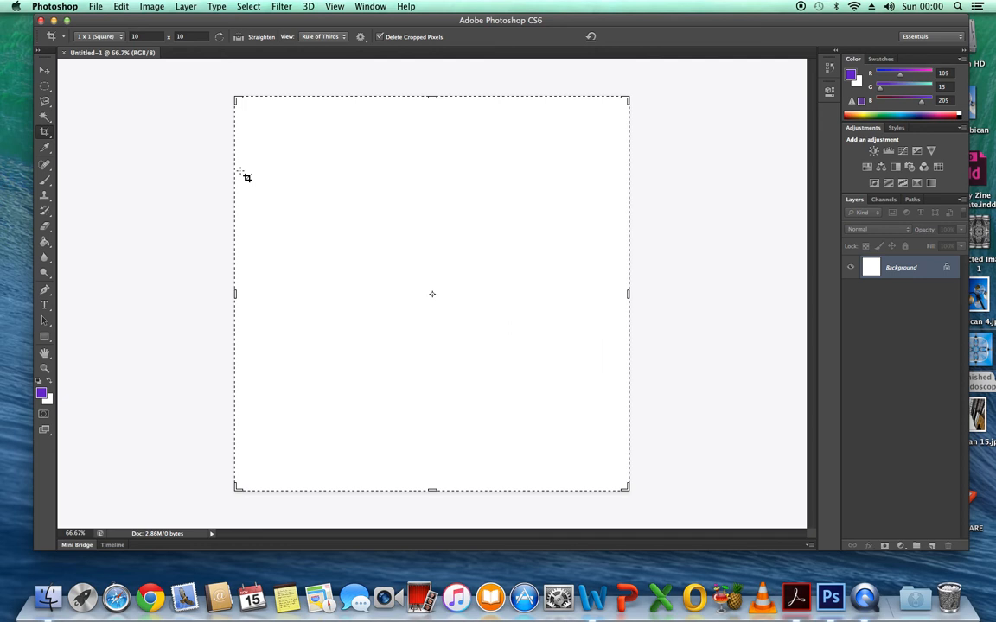
Add a vertical guide at 50%, through the centre of the canvas.
left_click(336, 7)
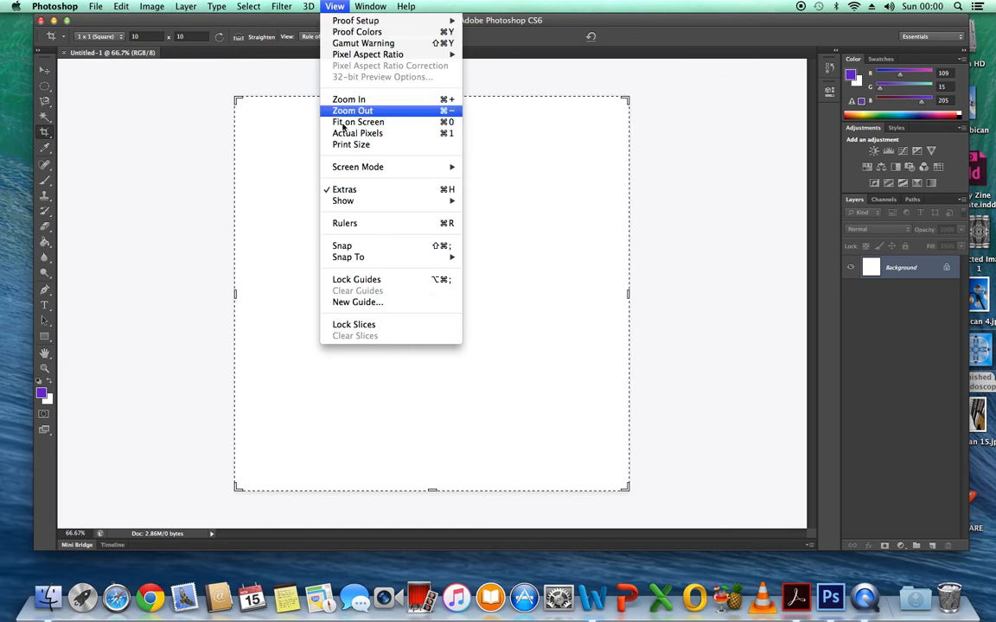
left_click(381, 304)
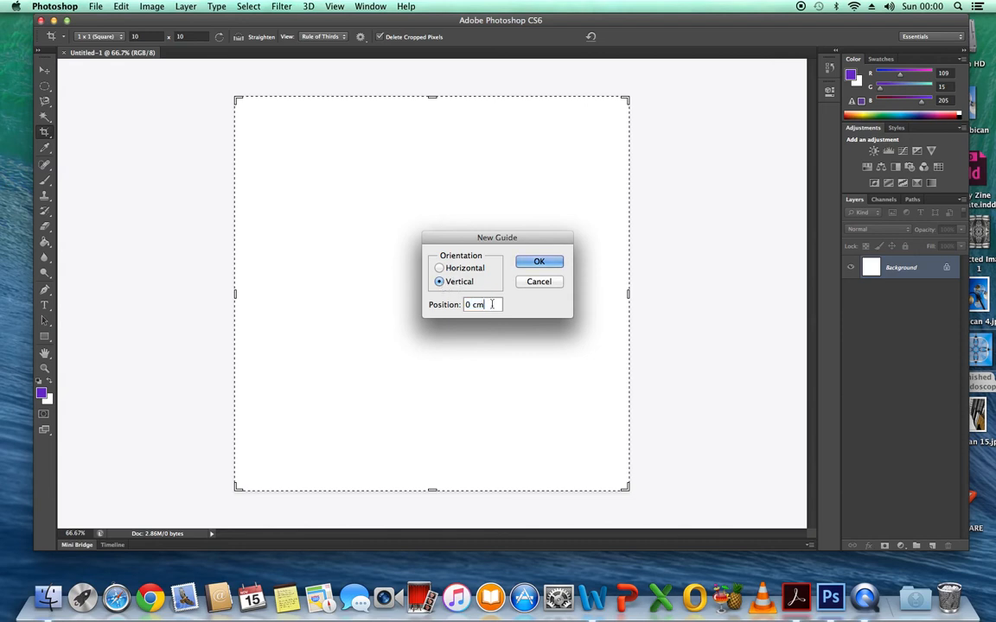
key("BackSpace")
type("50")
left_click(539, 263)
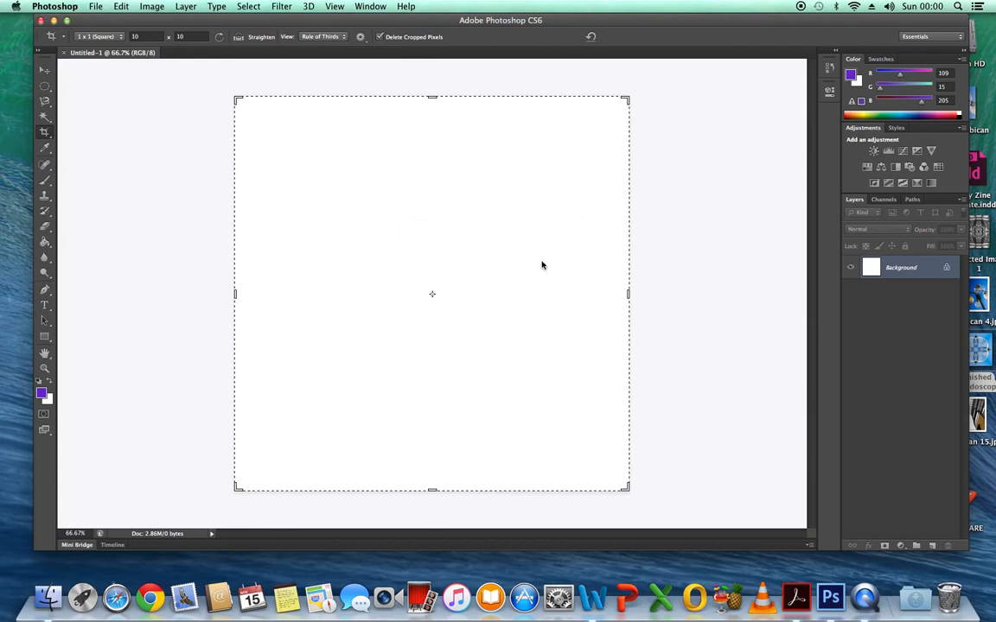
Add a horizontal guide at 50%, crossing the vertical guide at the centre of the canvas.
left_click(331, 8)
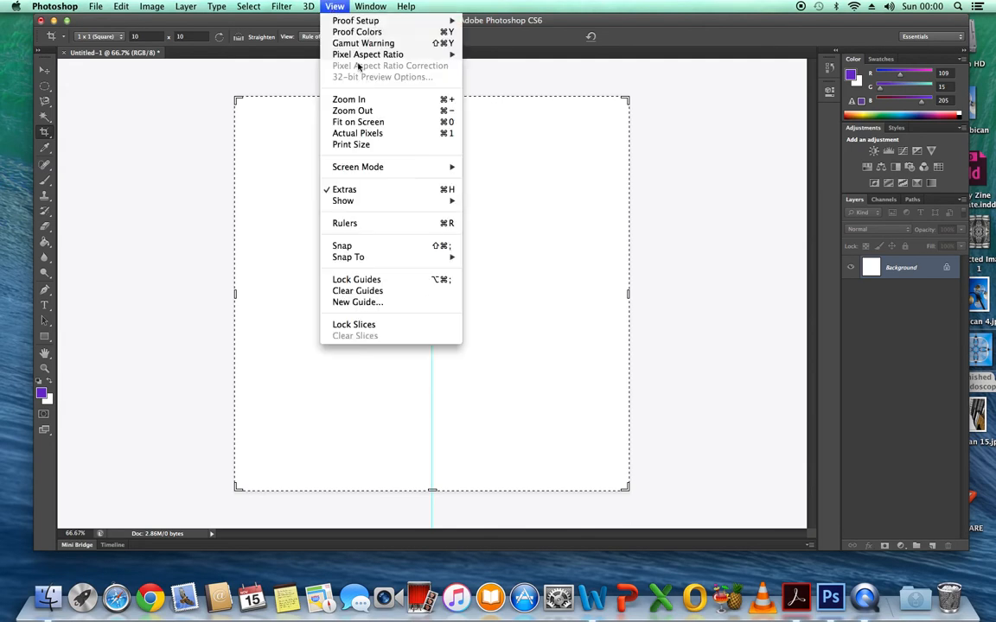
left_click(380, 304)
left_click(460, 273)
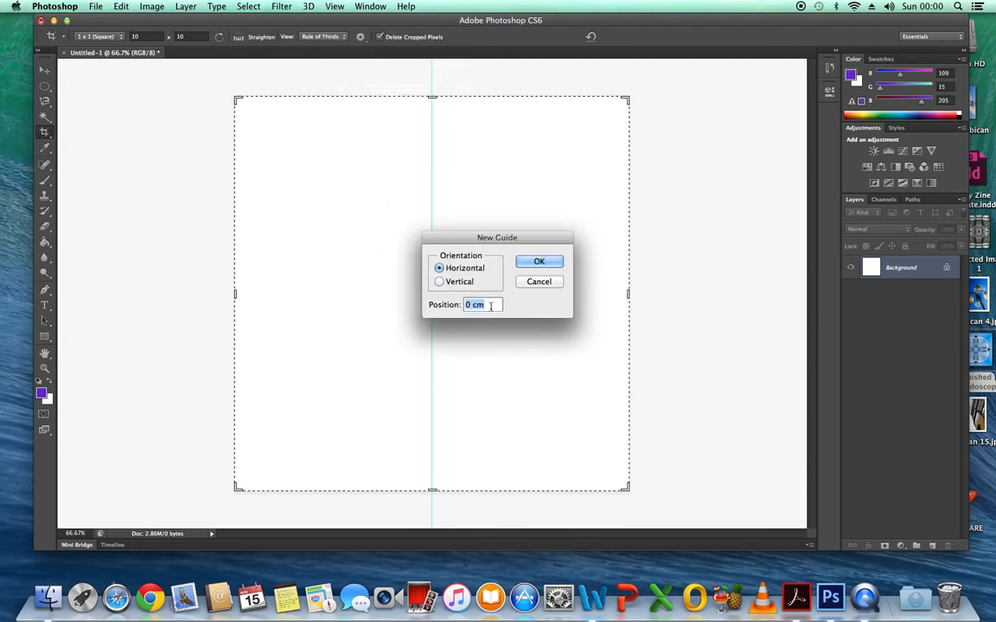
type("0")
key("BackSpace")
type("50%")
left_click(538, 263)
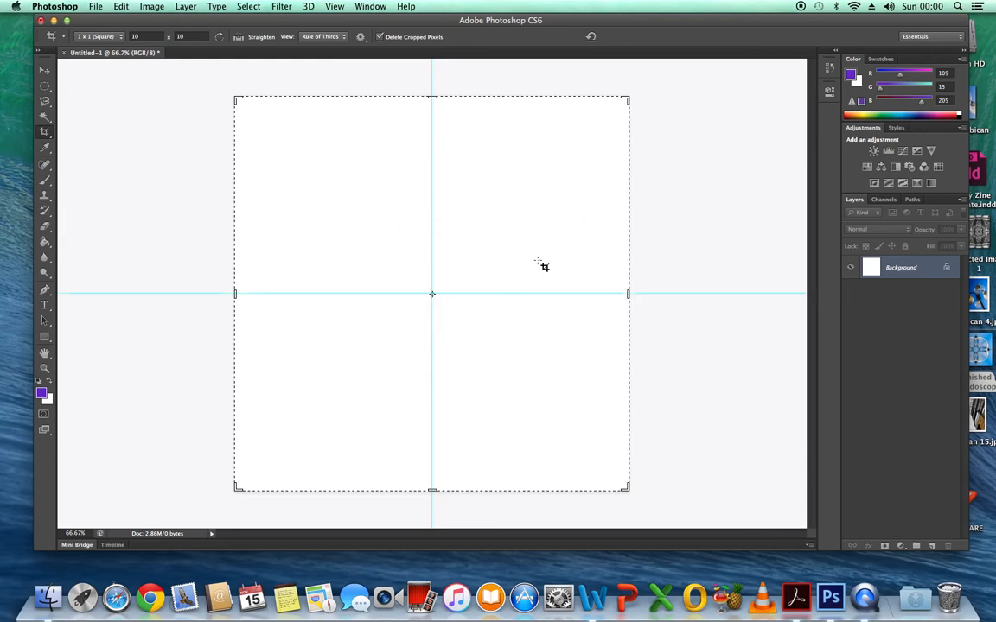
Draw a black triangle, about 501 x 502 px, with the Pen tool between the canvas centre, its upper-right corner and the midpoint of its right edge.
left_click(45, 291)
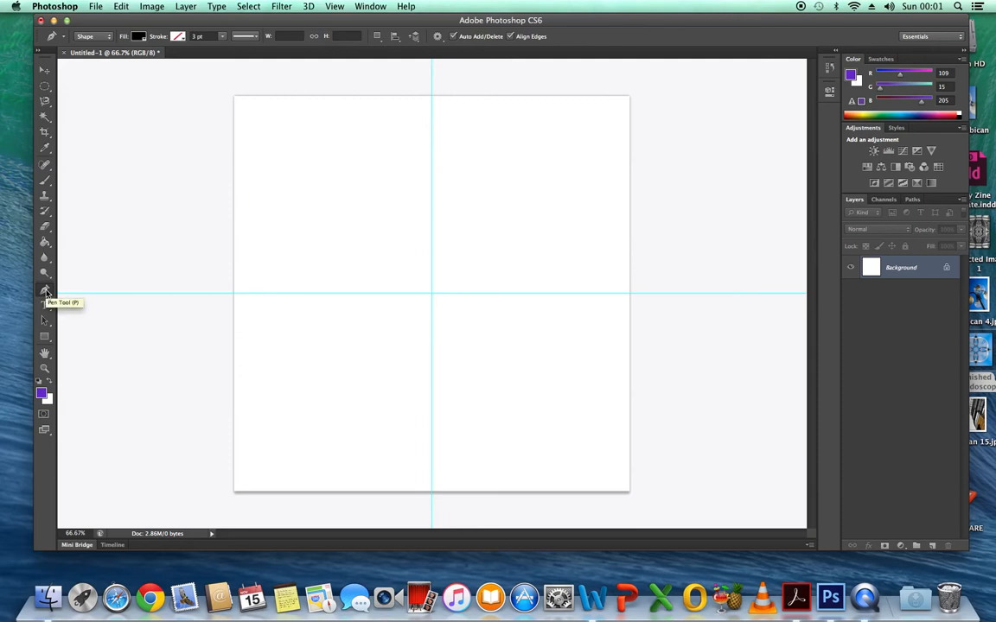
left_click(431, 294)
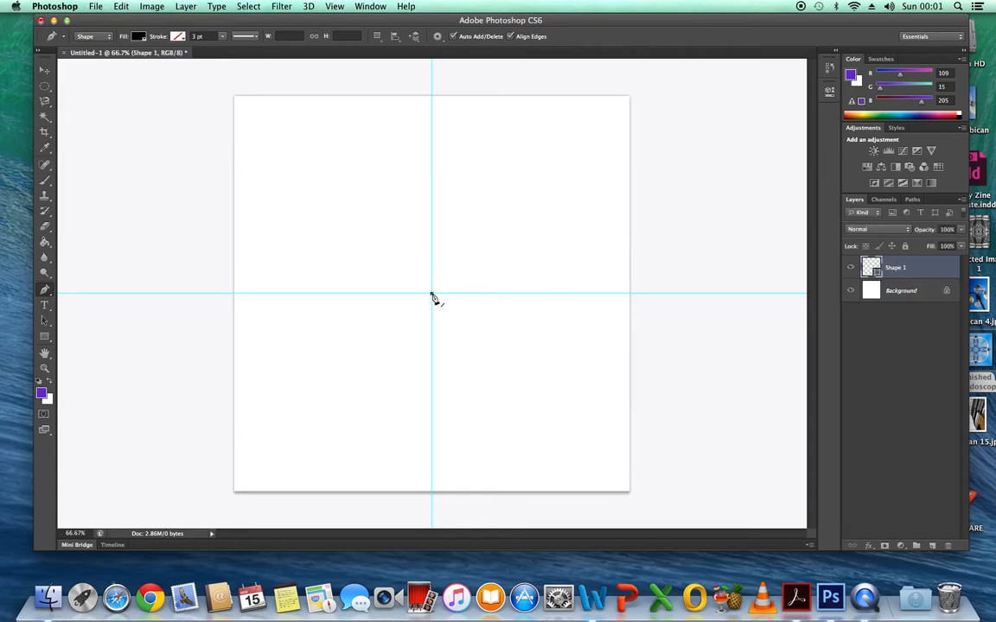
left_click(629, 97)
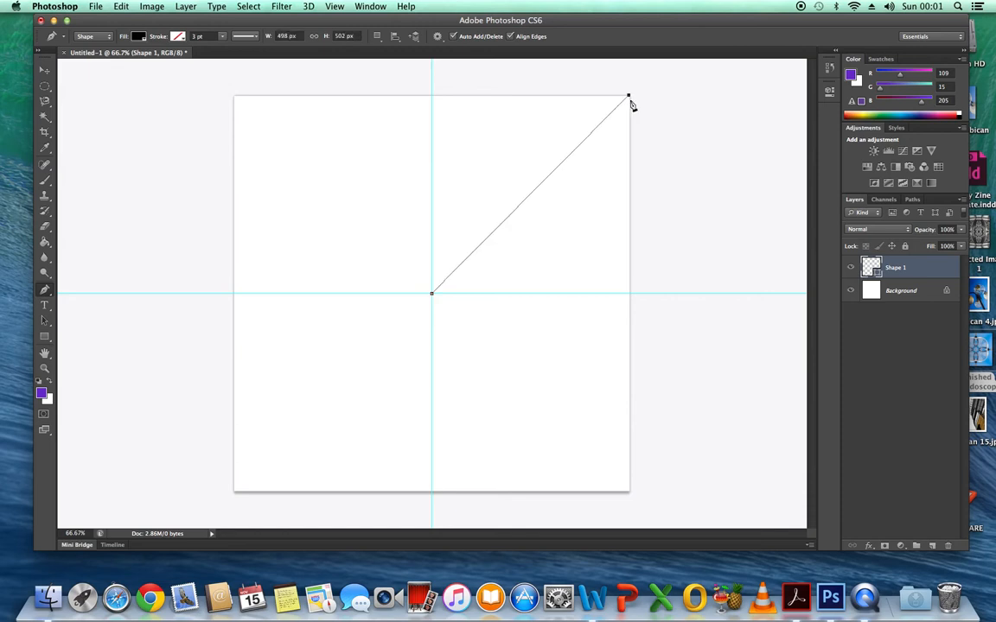
left_click(630, 294)
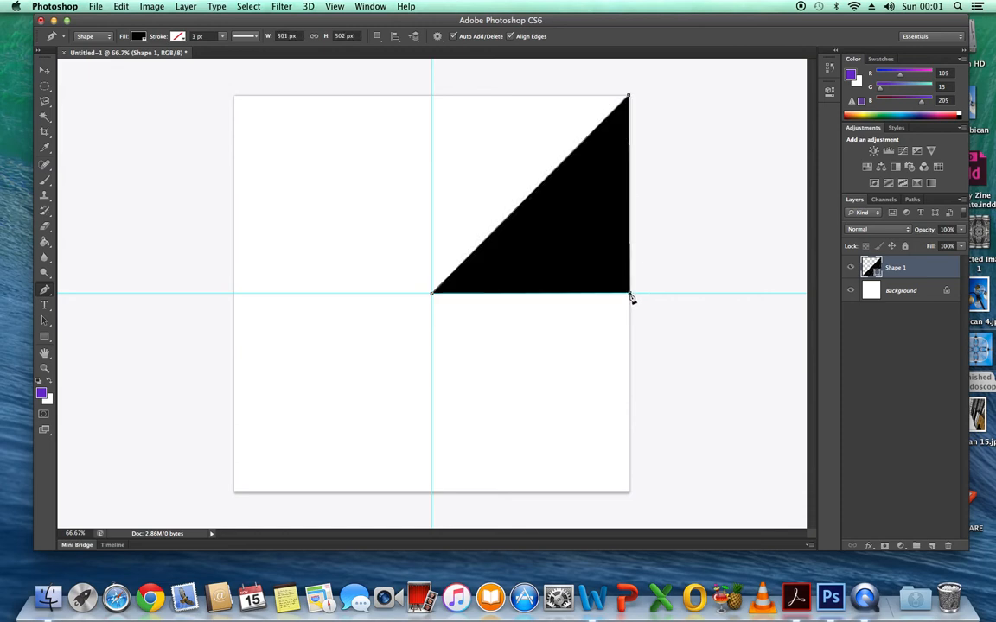
left_click(432, 294)
Place the Barbican 15square image from the Desktop over the triangle at its full 100% size.
left_click(96, 7)
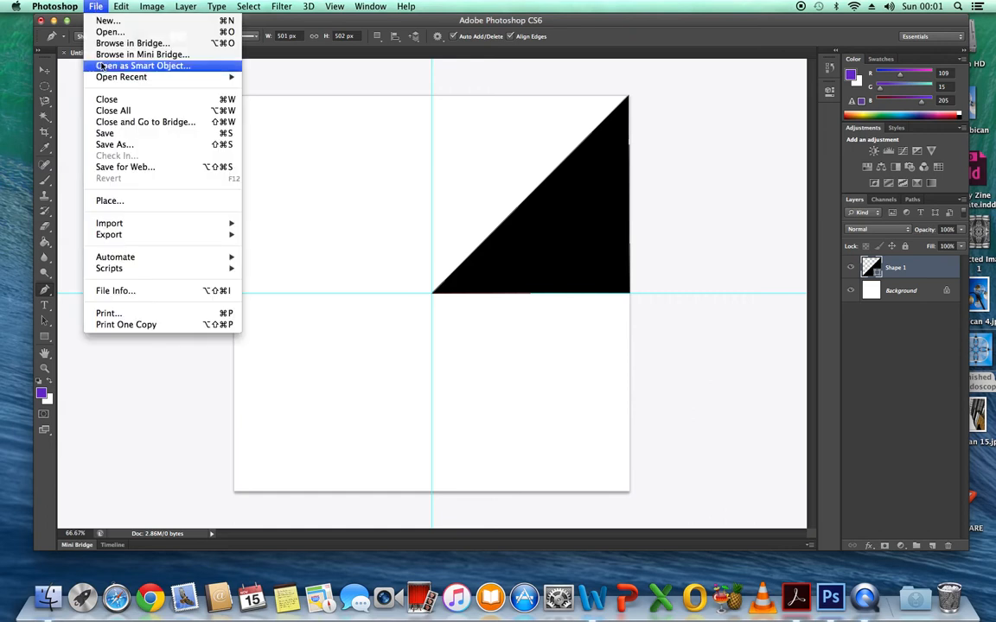
left_click(132, 201)
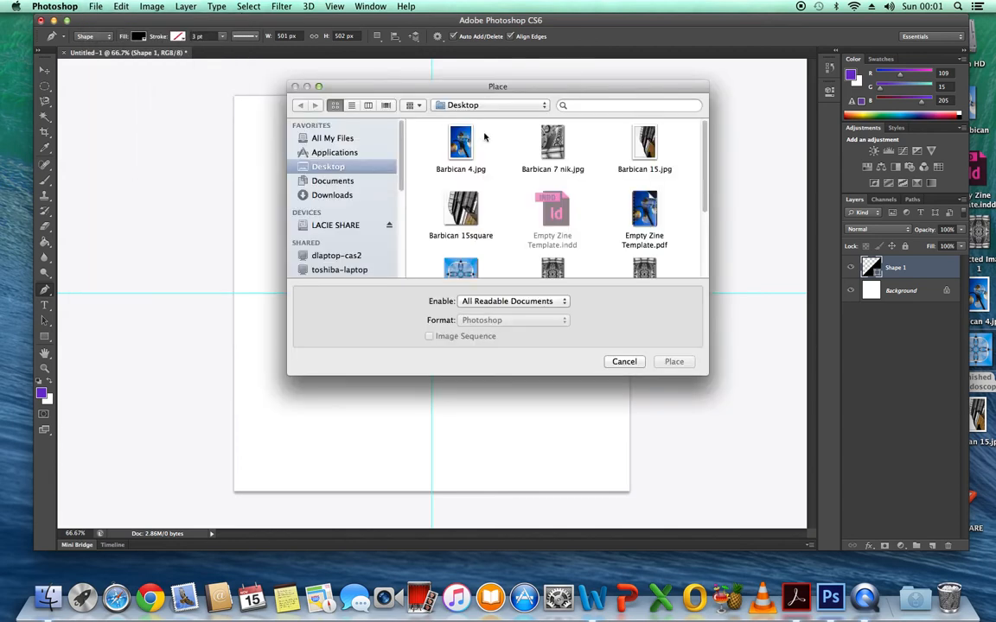
left_click(460, 212)
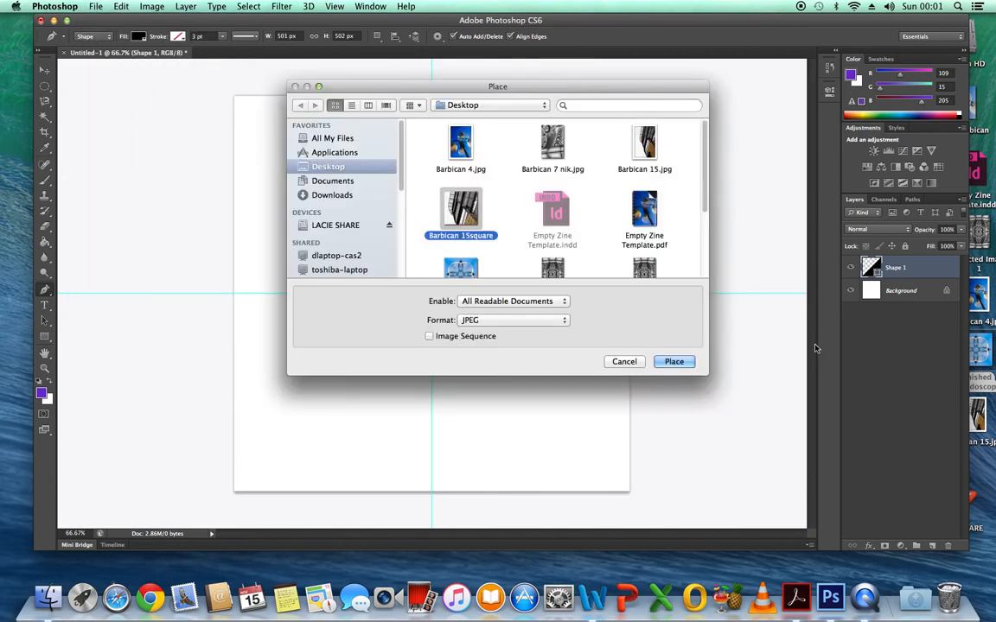
left_click(673, 362)
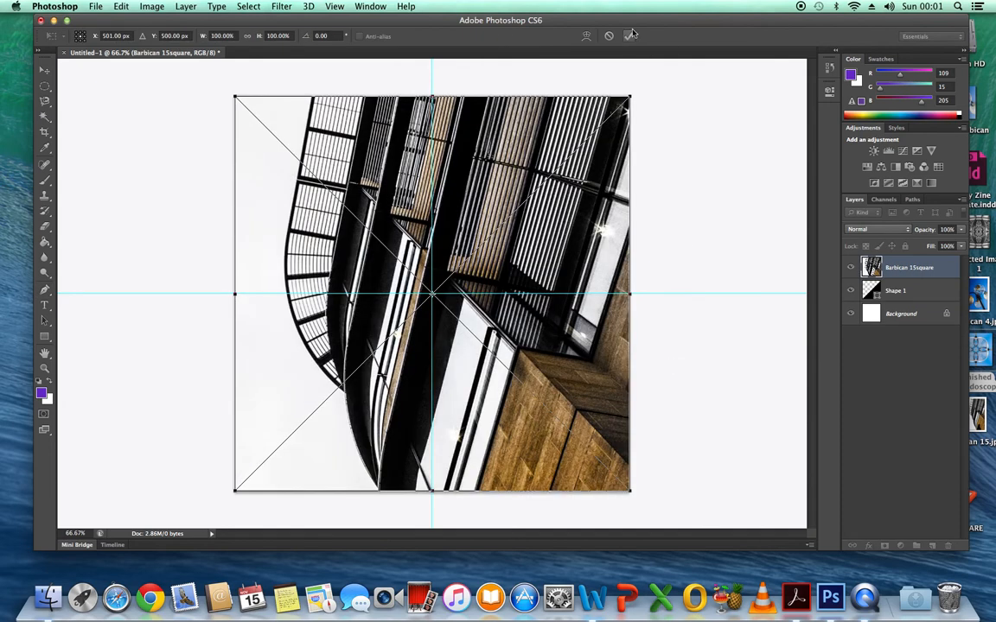
left_click(628, 37)
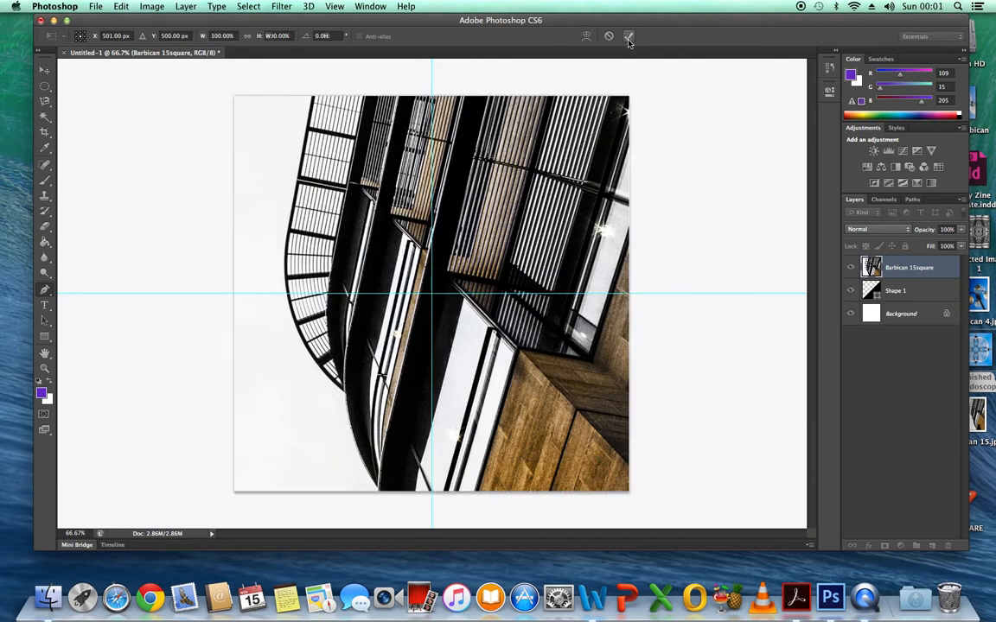
Clip the Barbican 15square image to the Shape 1 triangle and convert both layers into a single smart object.
left_click(185, 7)
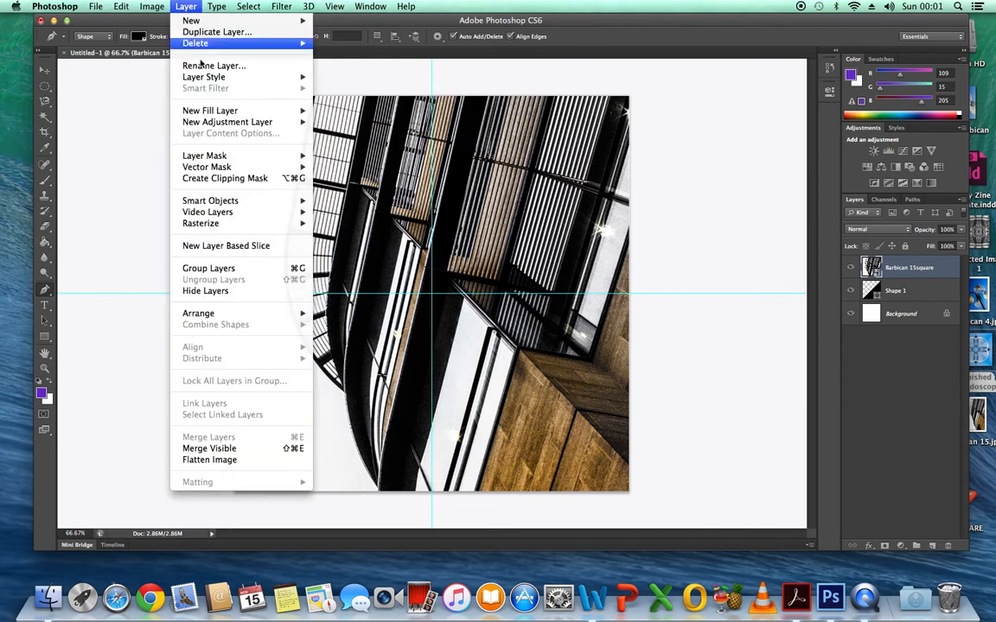
left_click(245, 179)
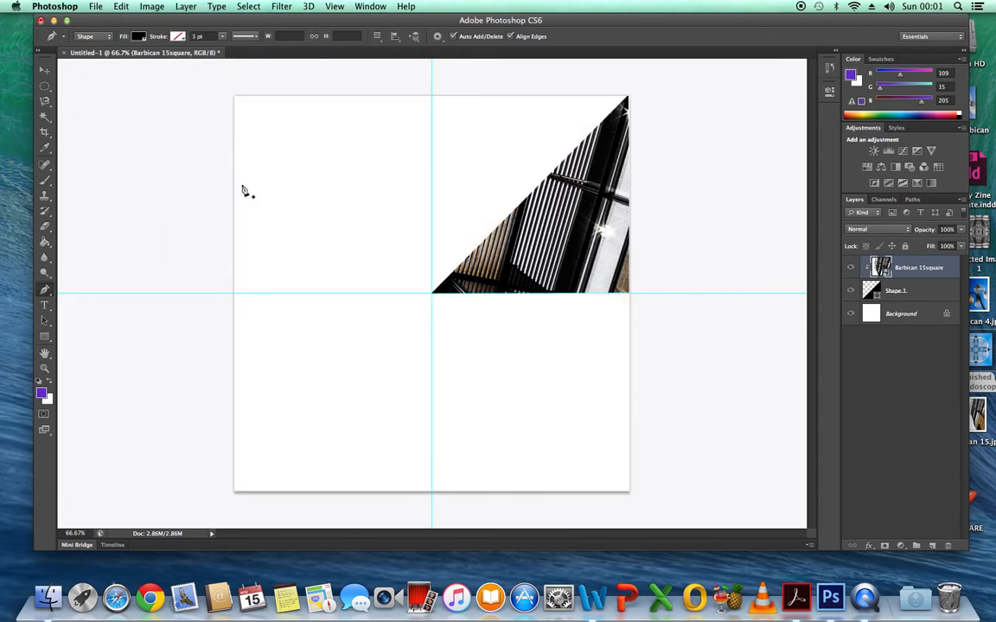
left_click(923, 290, "shift")
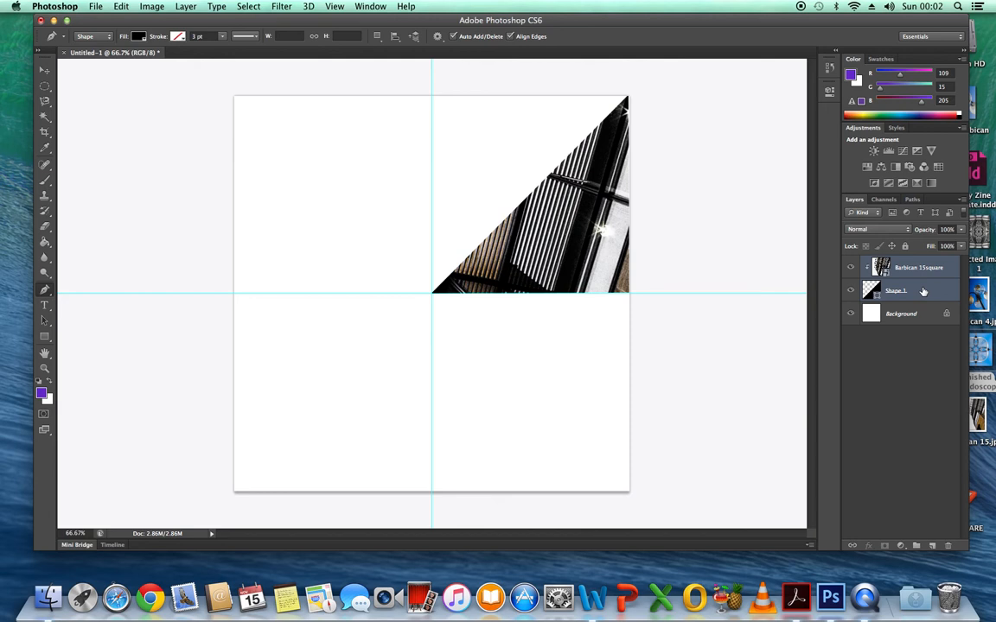
left_click(961, 200)
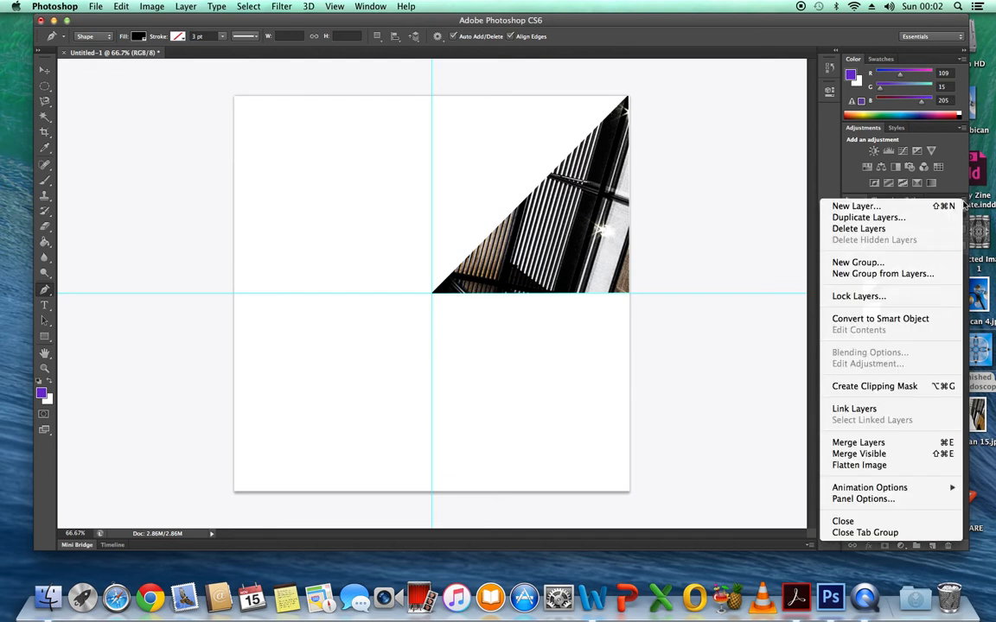
left_click(908, 318)
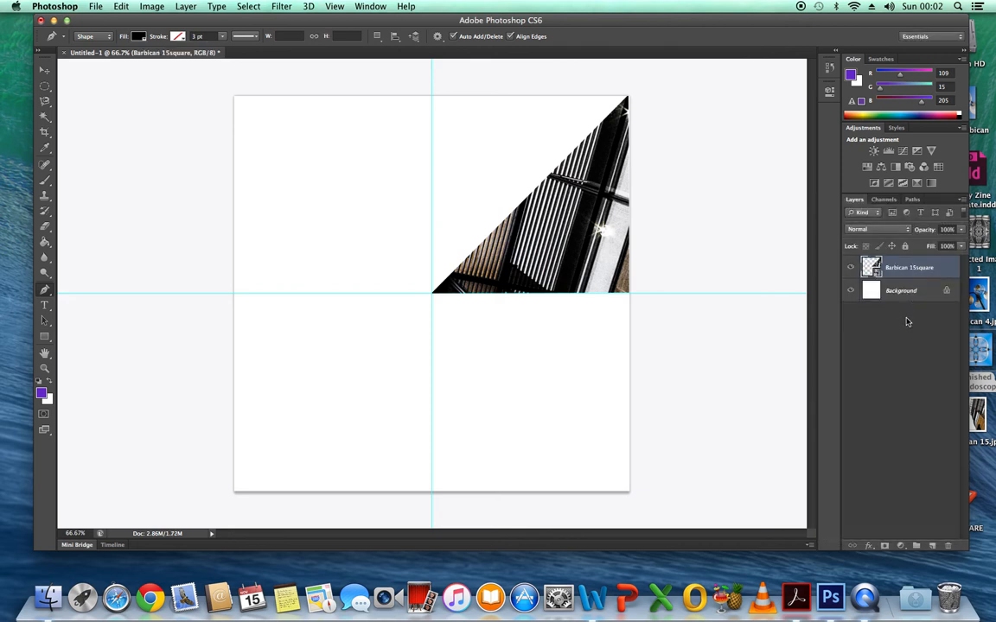
Duplicate the Barbican 15square triangle layer within the same document, keeping the suggested copy name.
right_click(912, 270)
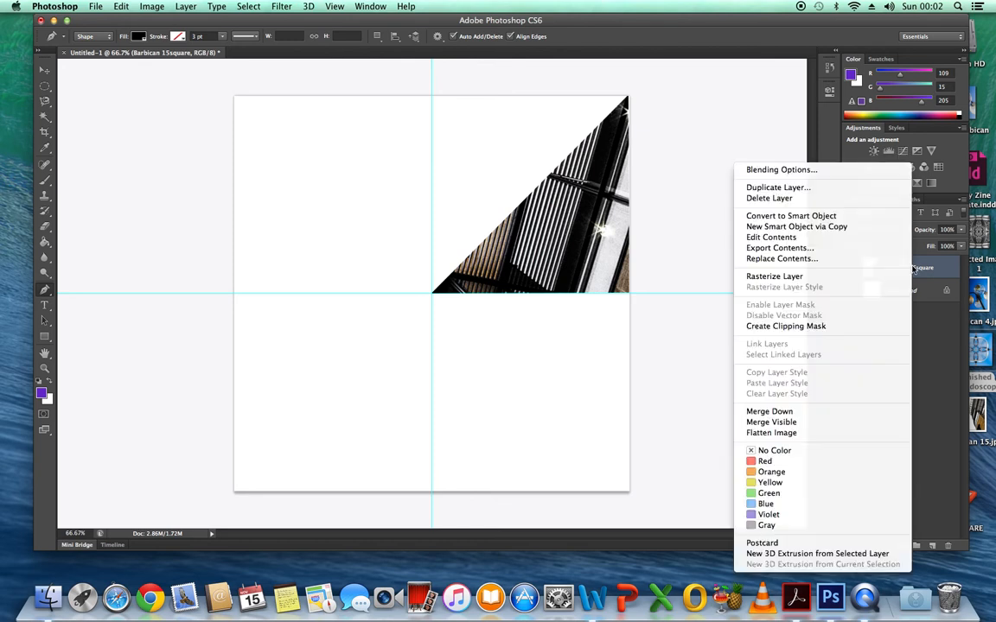
left_click(777, 188)
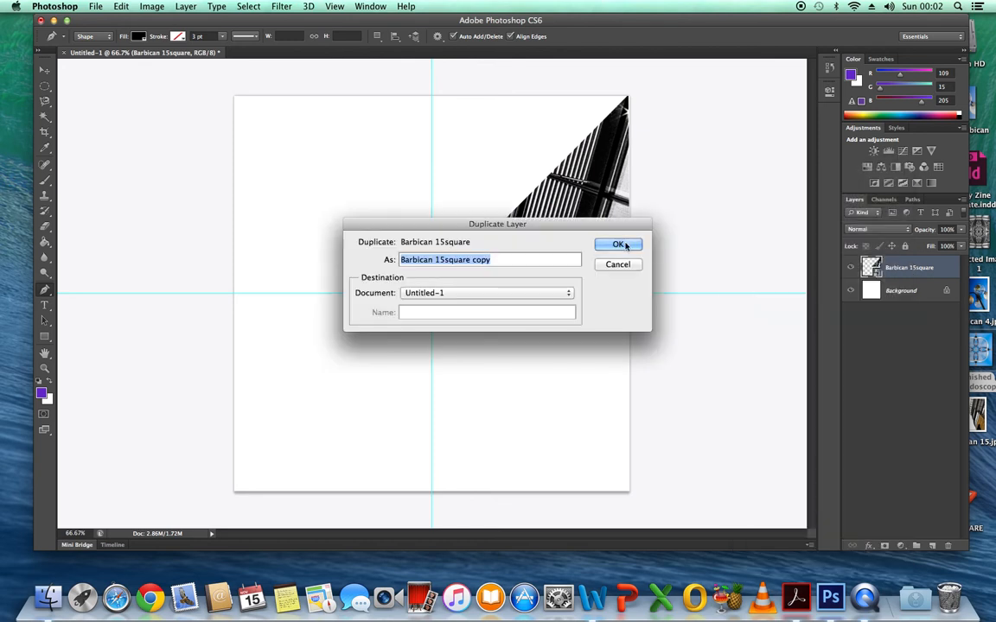
left_click(621, 245)
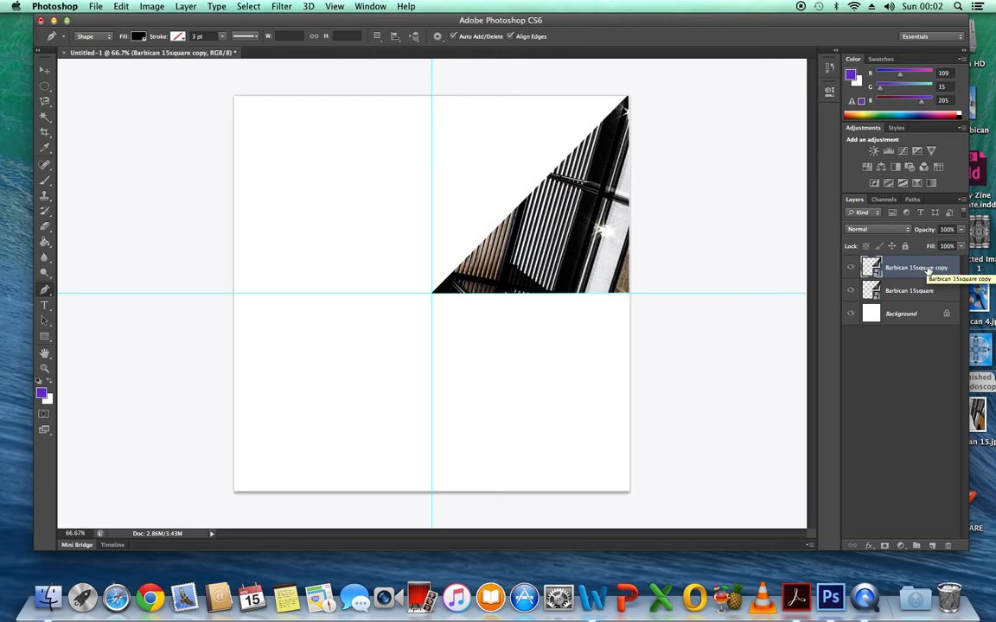
Flip the duplicated triangle horizontally with Free Transform so it mirrors the original across the vertical guide.
left_click(111, 7)
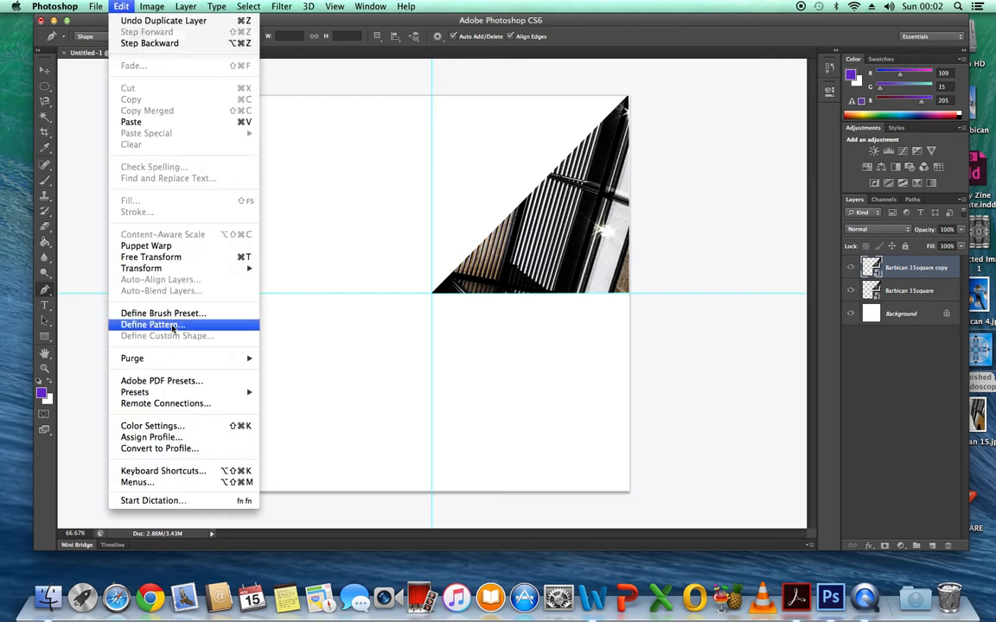
left_click(173, 258)
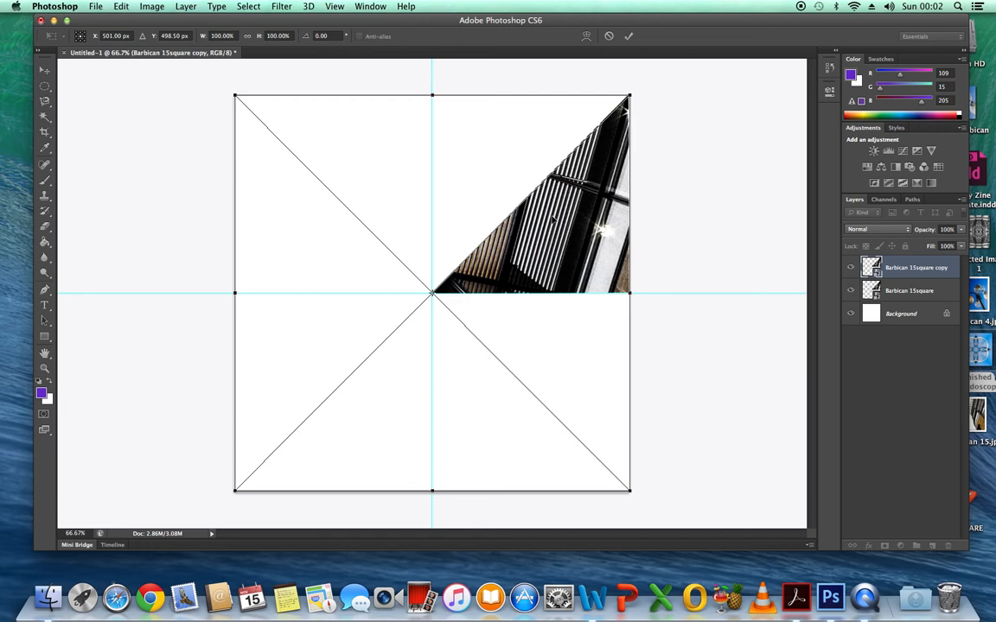
right_click(551, 218)
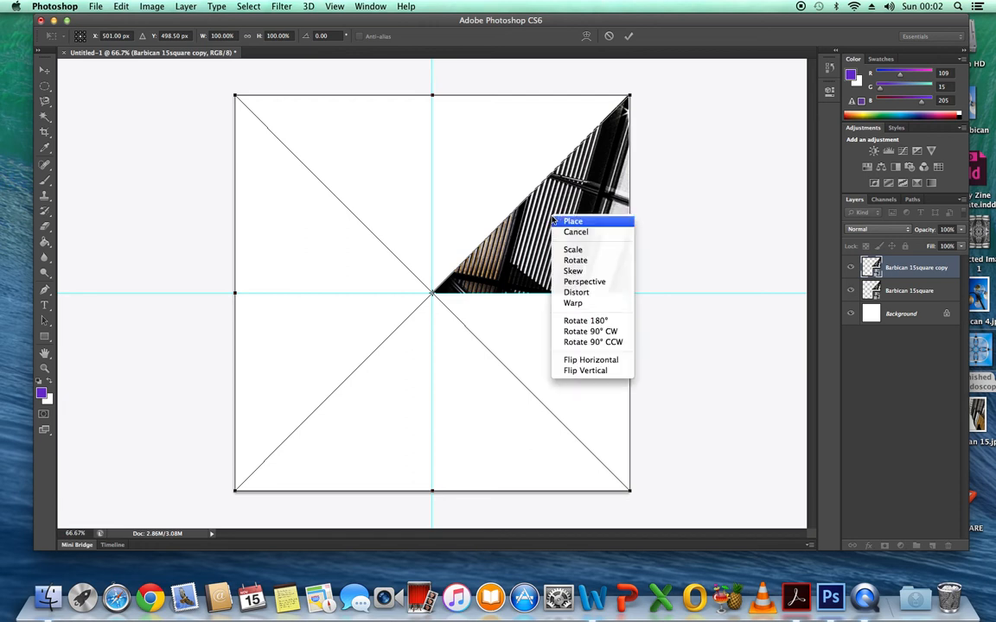
left_click(574, 360)
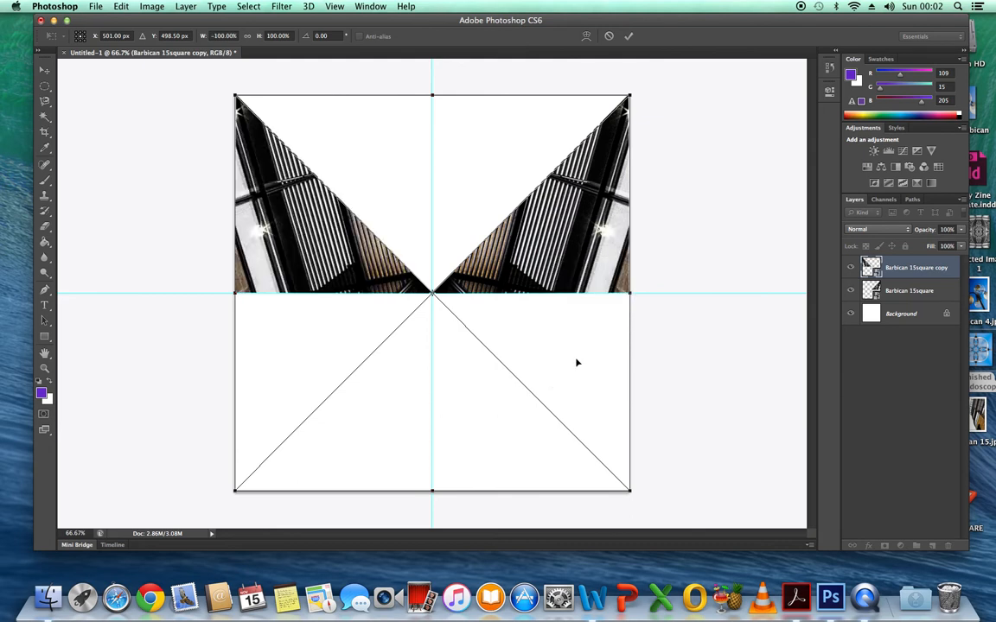
left_click(629, 37)
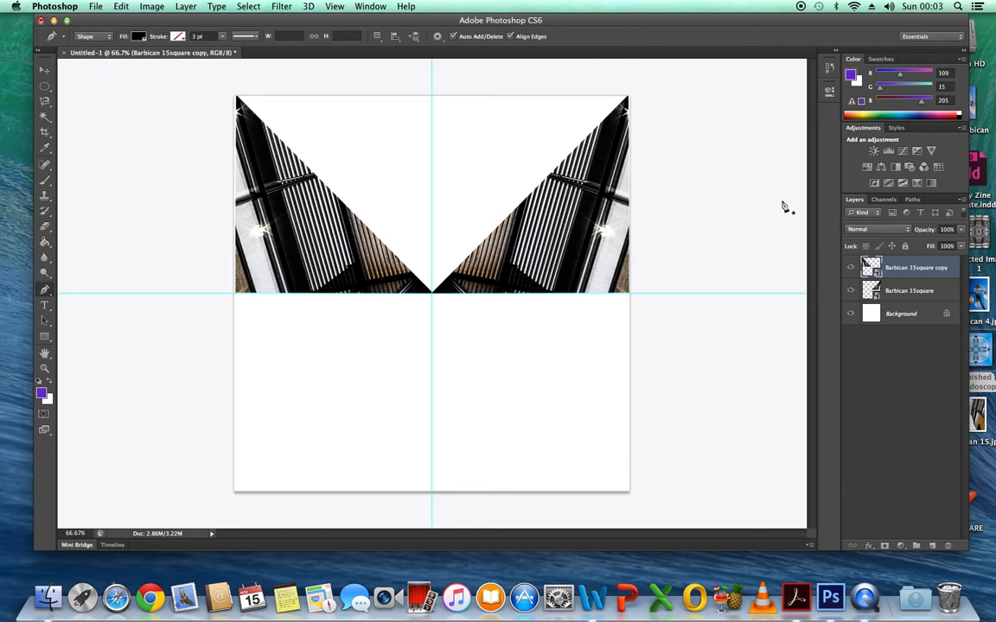
Duplicate the original triangle layer and its mirrored copy together within the same document.
left_click(911, 294)
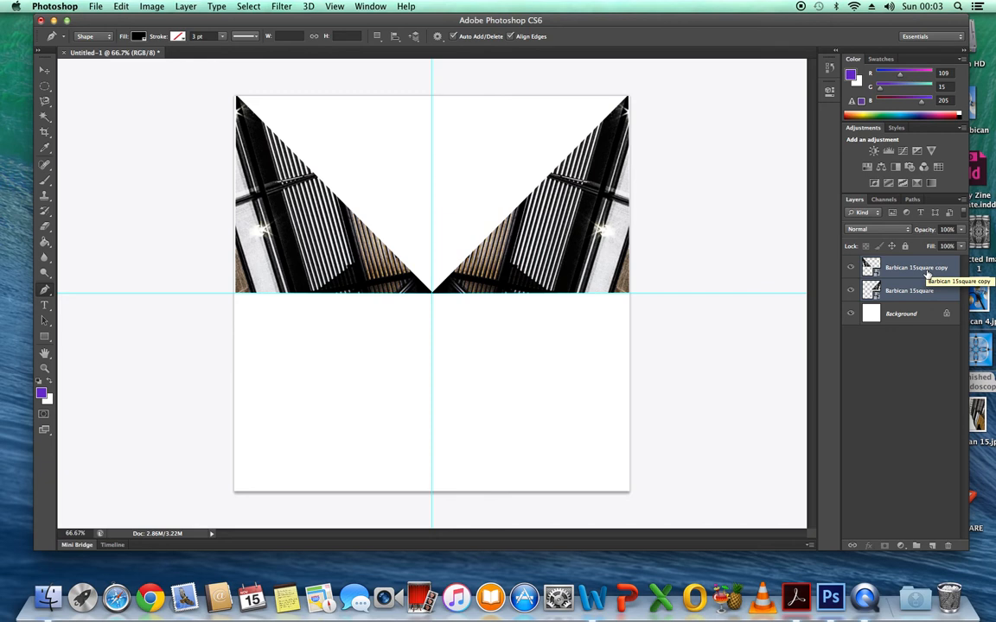
right_click(926, 271)
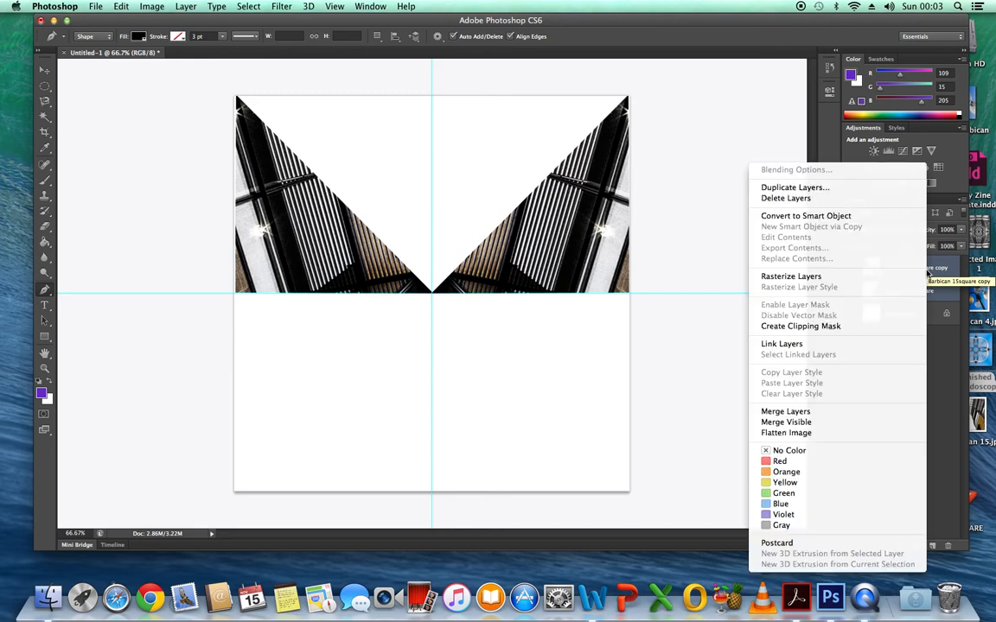
left_click(799, 190)
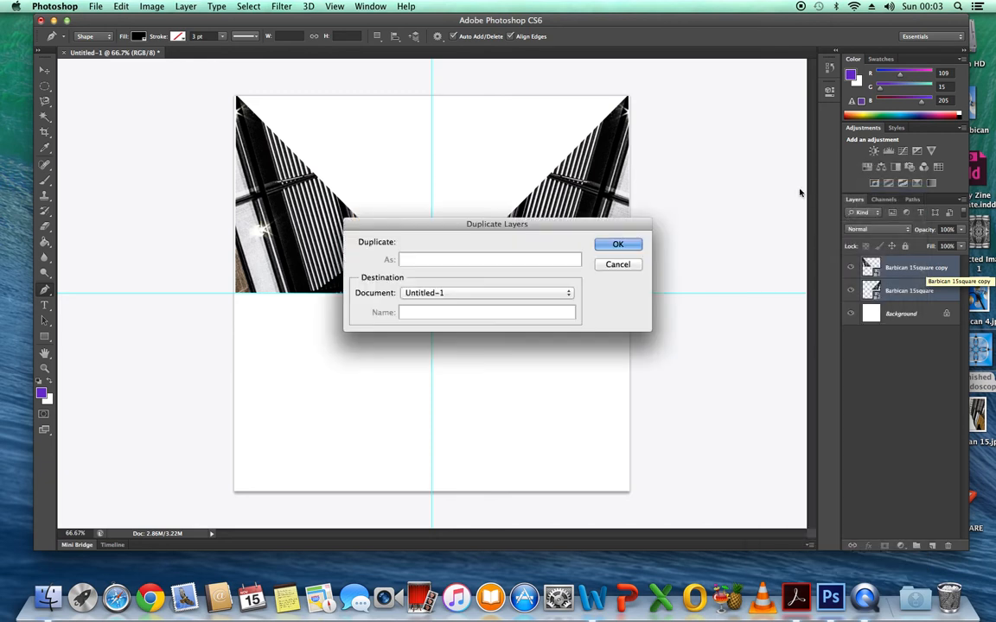
left_click(621, 249)
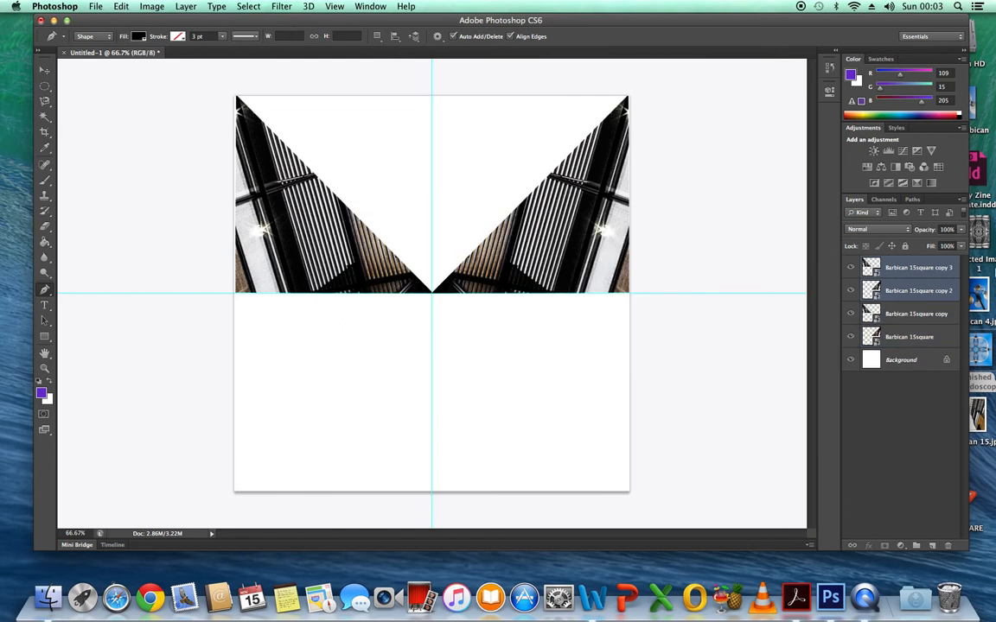
Move the two new copies' transform reference point to the canvas centre and flip them vertically into the lower half.
left_click(916, 290, "shift")
left_click(121, 7)
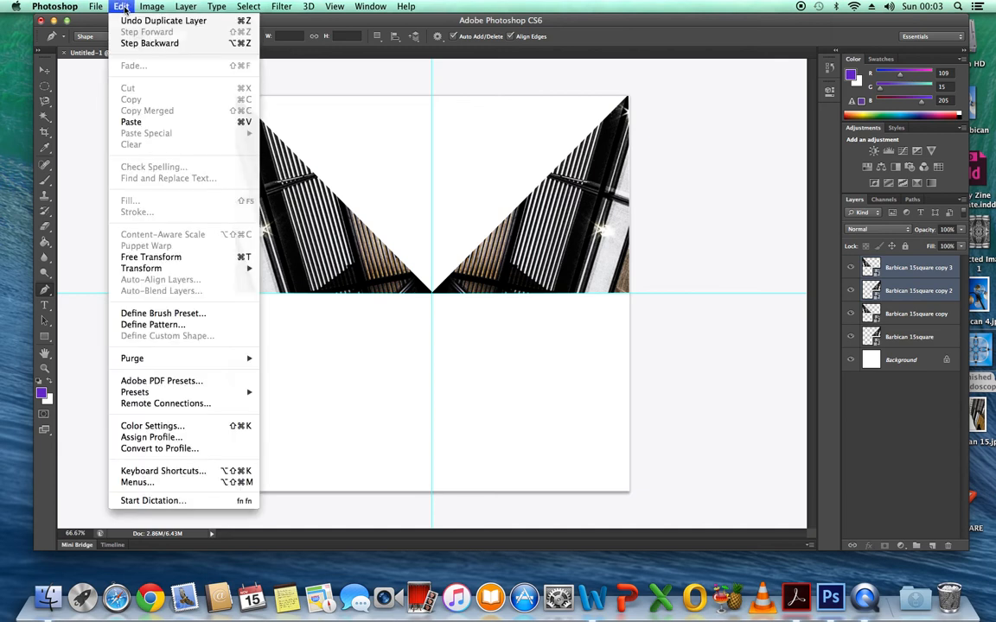
left_click(165, 258)
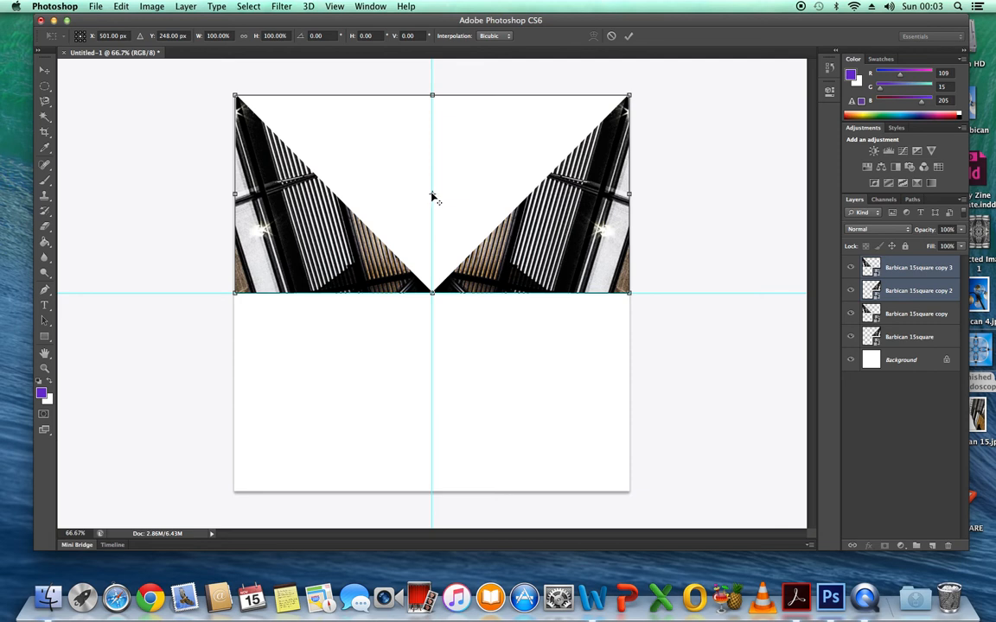
left_click_drag(432, 198, 435, 296)
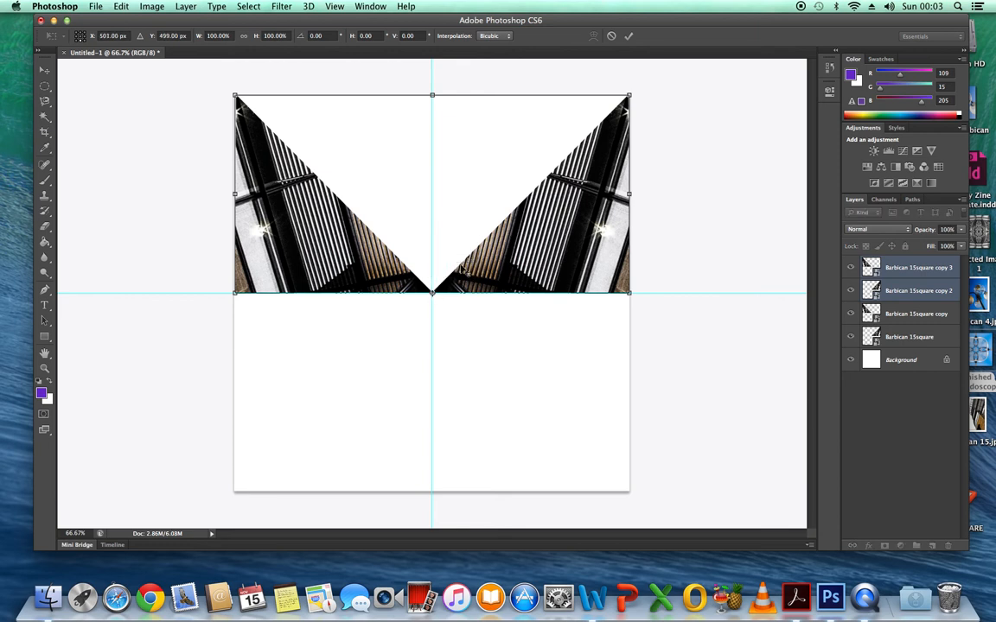
right_click(515, 253)
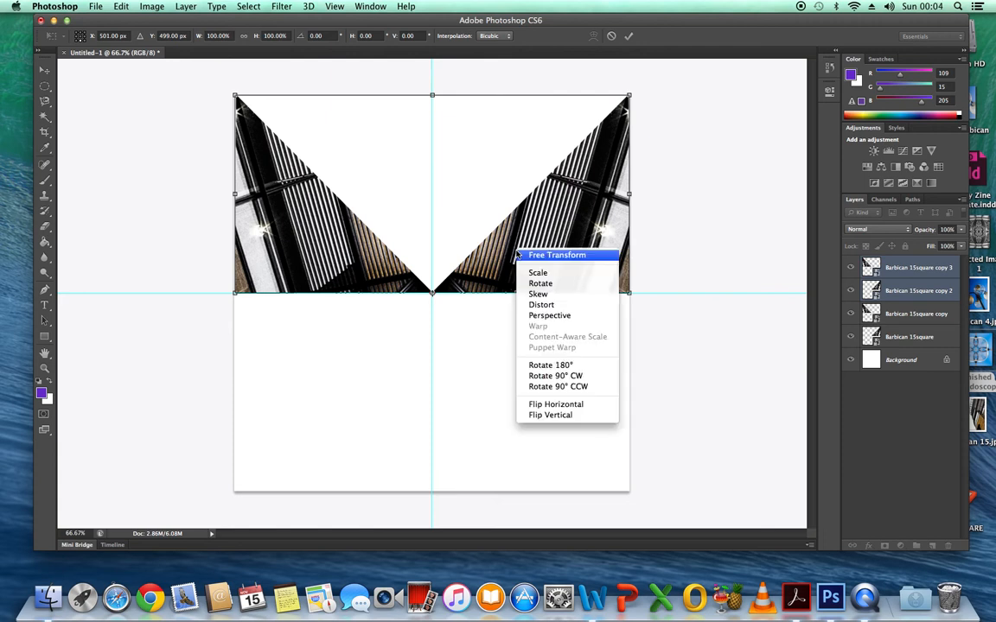
left_click(558, 415)
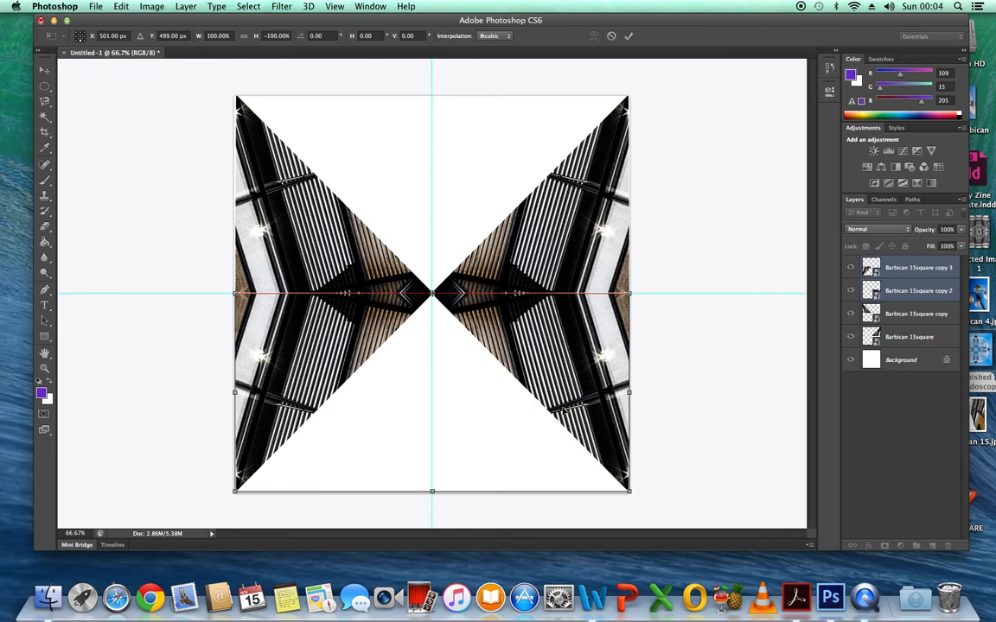
left_click(629, 37)
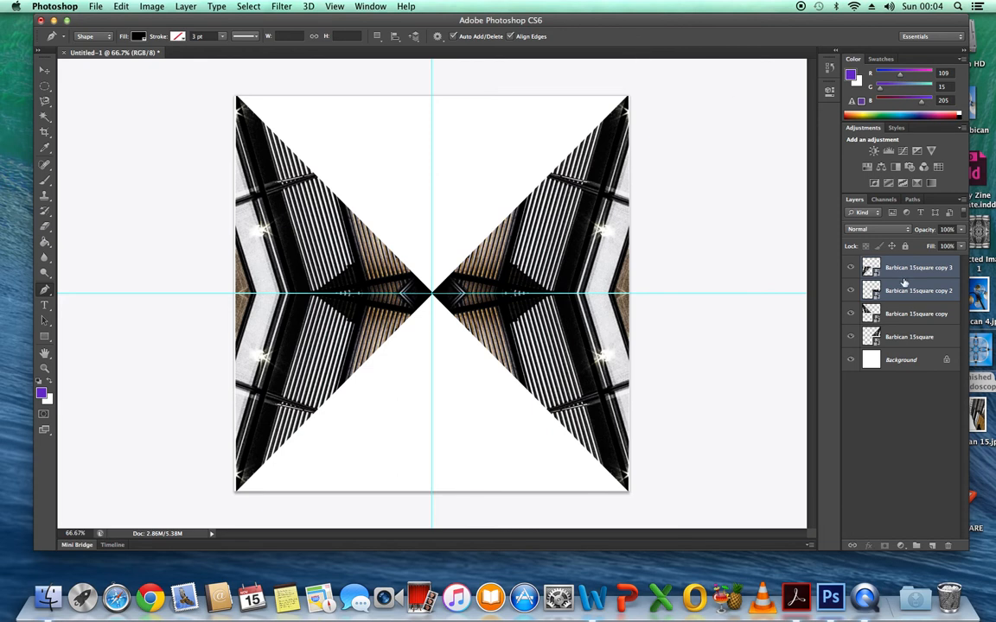
Select all four Barbican triangle layers, excluding the Background, and duplicate them within the same document.
left_click(923, 340, "shift")
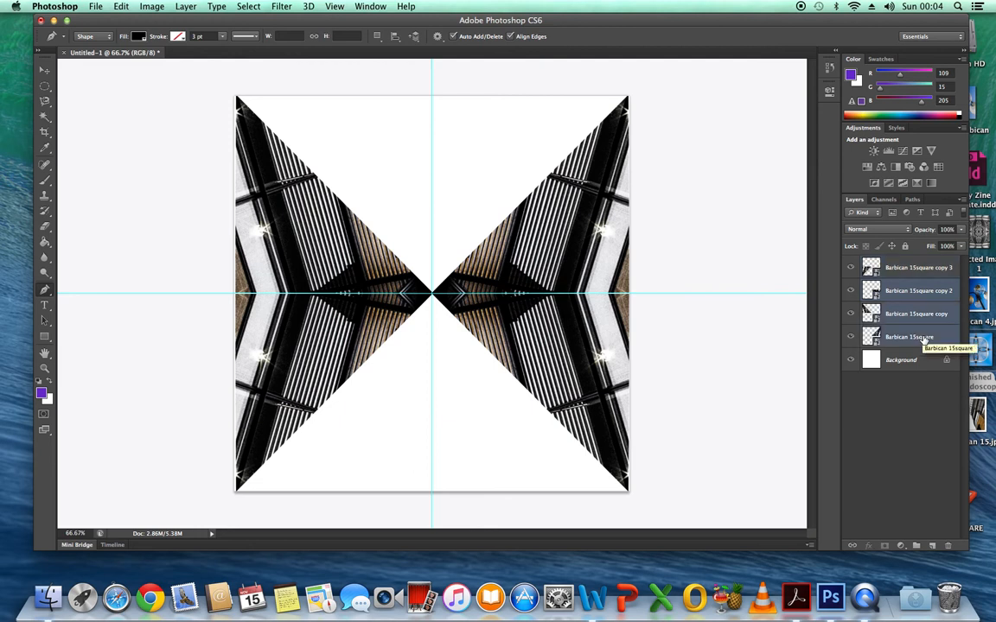
left_click(922, 271, "shift")
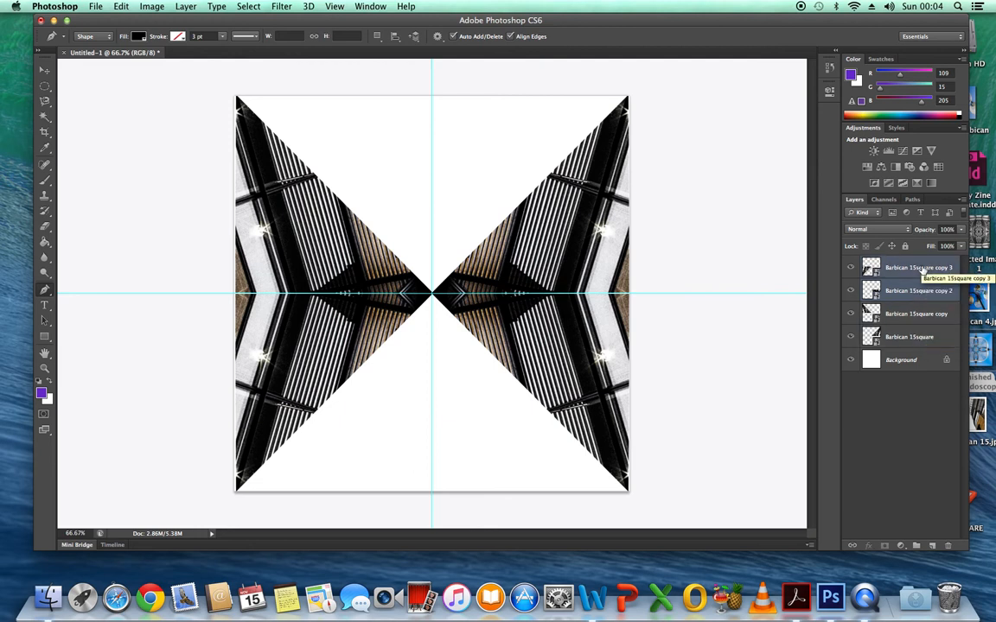
left_click(928, 316, "shift")
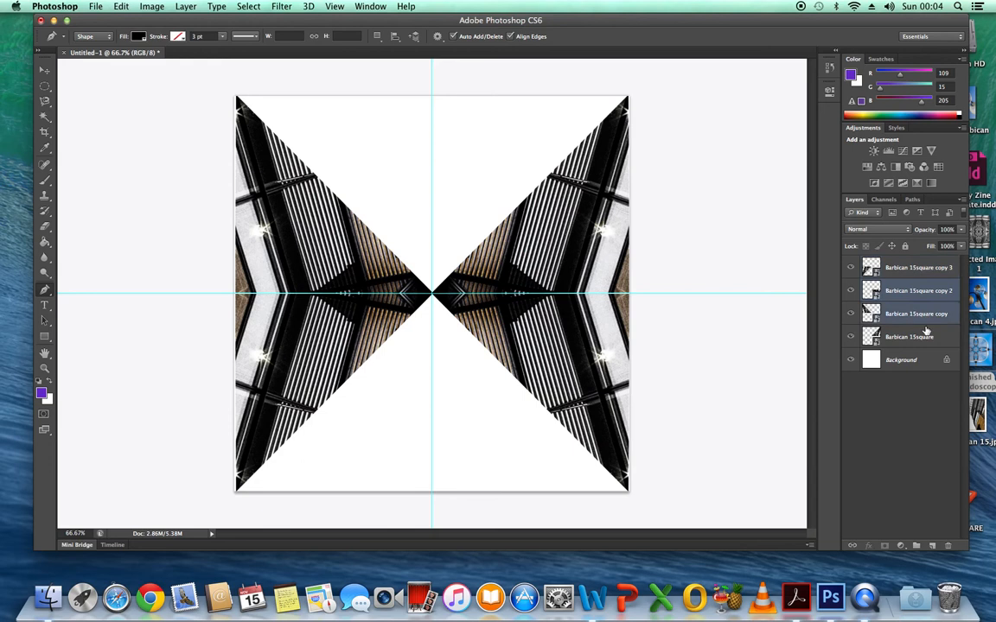
left_click(923, 269)
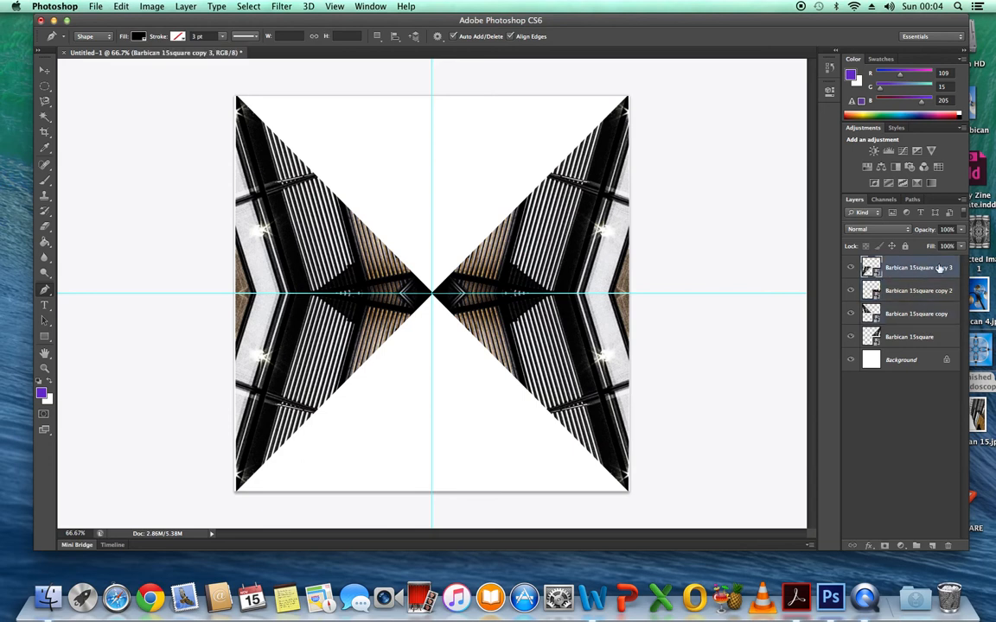
left_click(928, 339, "shift")
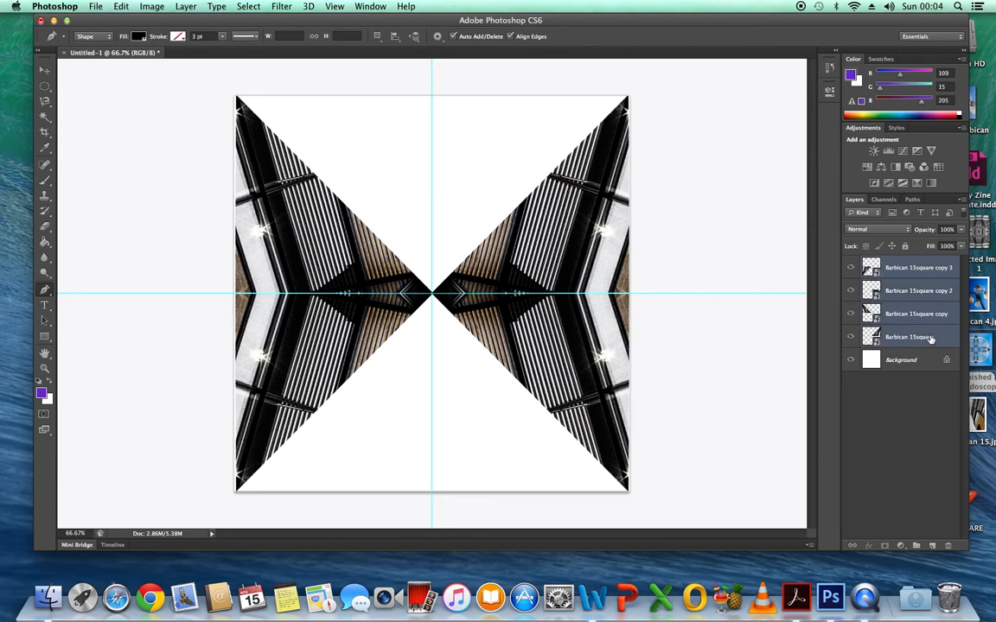
right_click(907, 270)
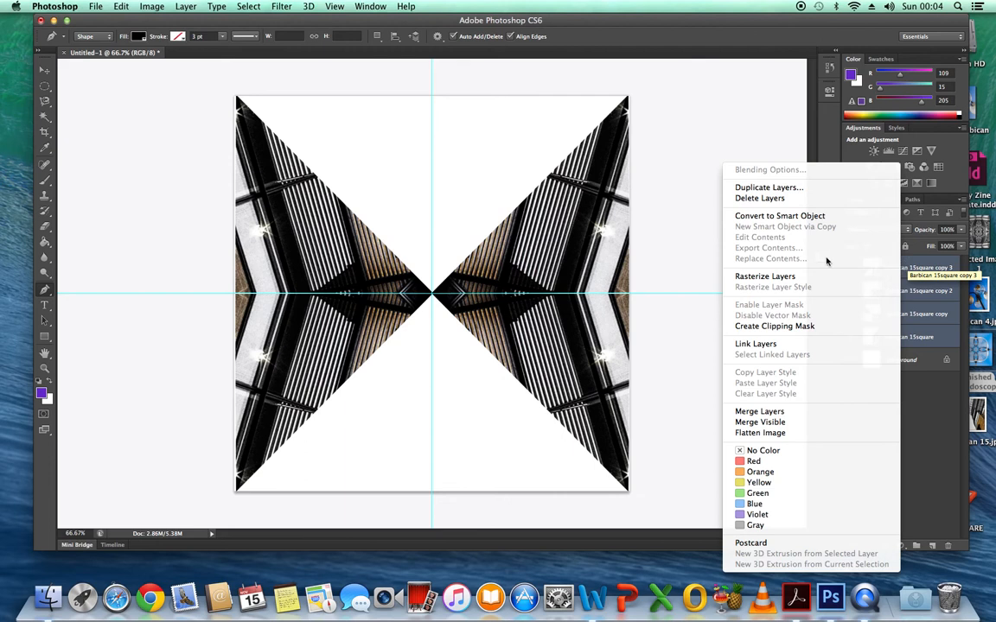
left_click(764, 188)
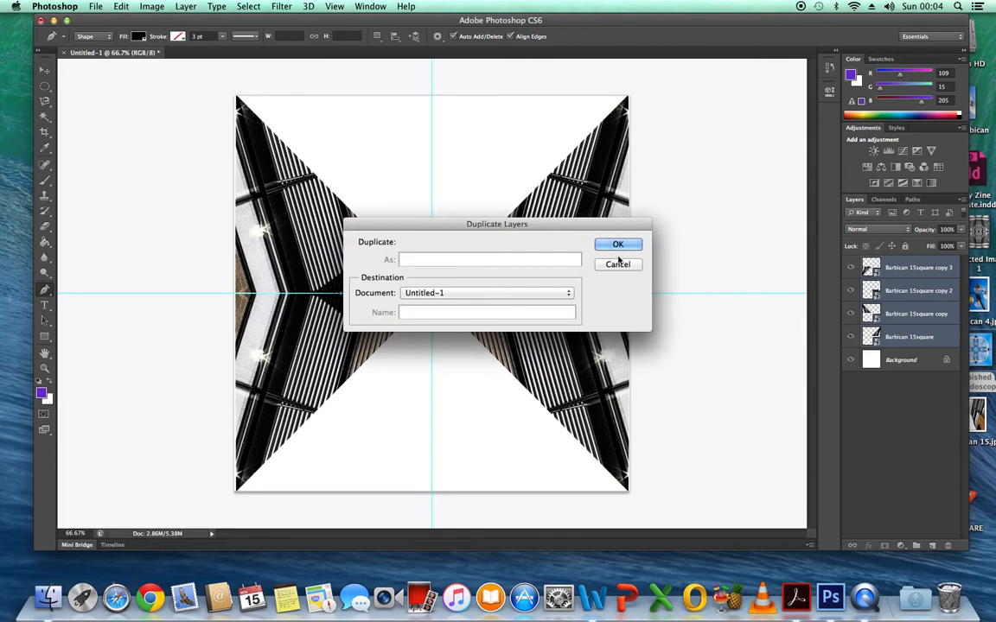
left_click(618, 246)
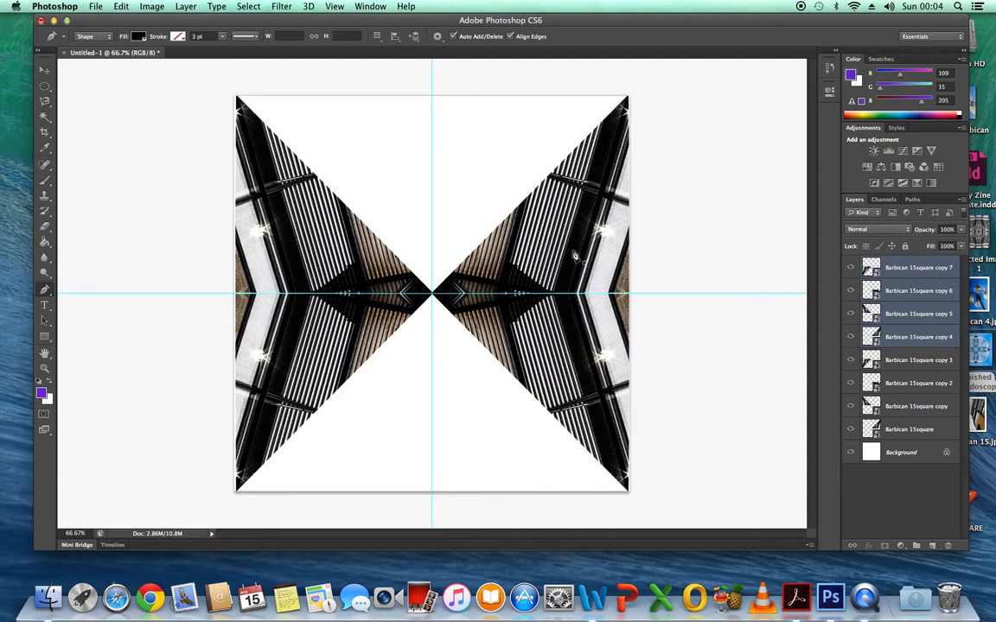
Rotate the four duplicated triangle layers about 90° clockwise around the canvas centre to fill the empty upper and lower areas.
left_click(124, 8)
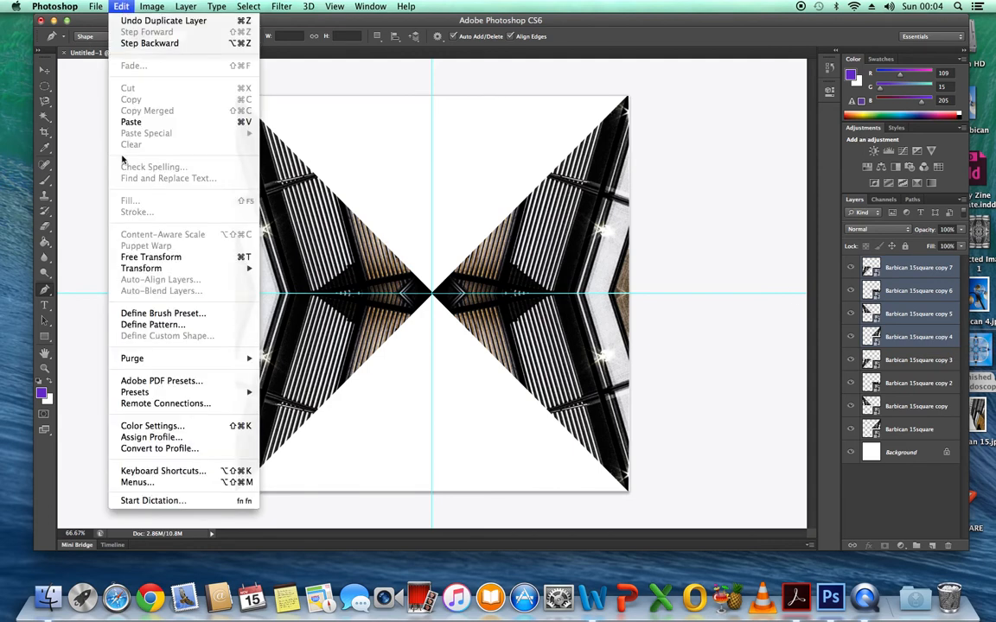
mouse_move(184, 271)
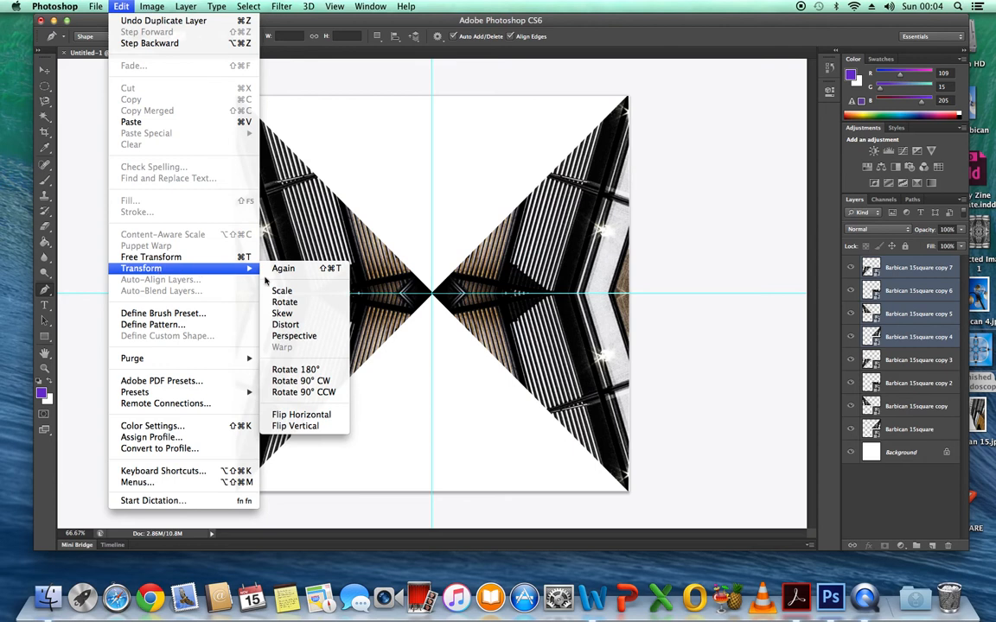
left_click(298, 304)
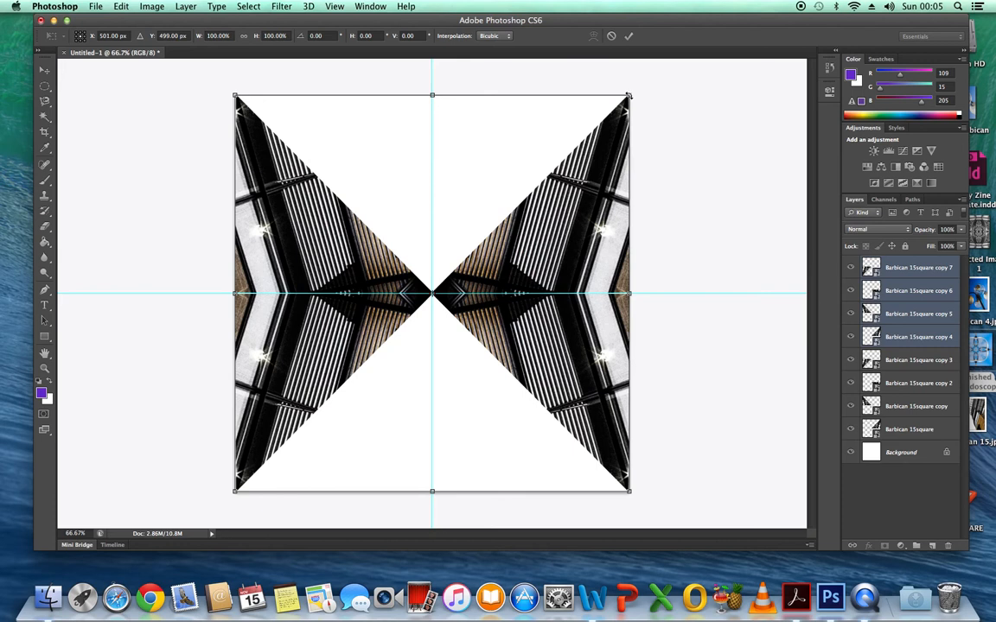
left_click_drag(635, 99, 728, 605)
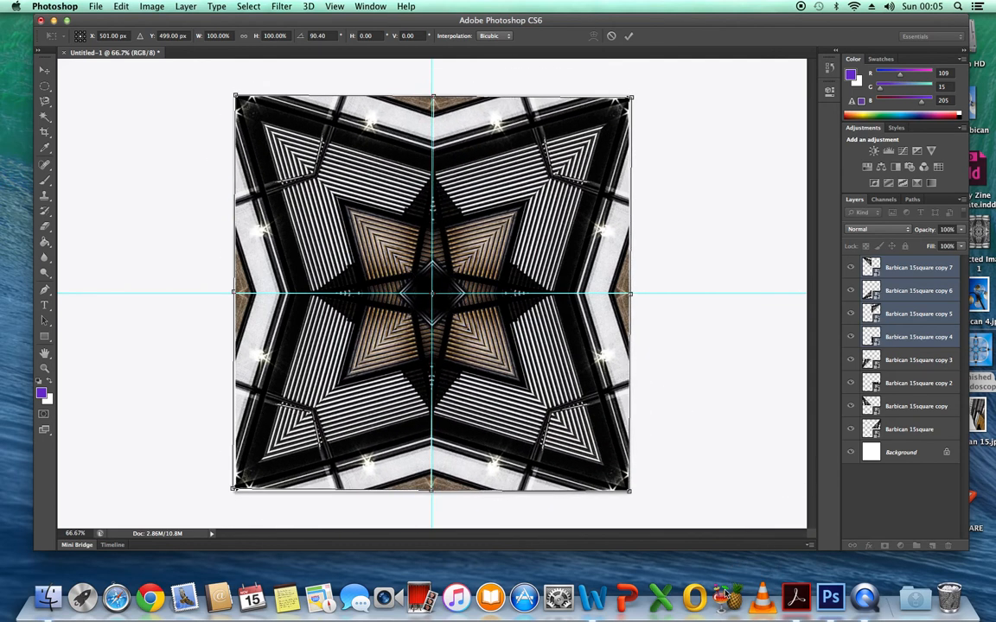
Fine-tune the copies' rotation to 89.48° and their vertical position to 500.50 px, and apply the transform.
mouse_move(632, 95)
left_mouse_down()
mouse_move(644, 81)
mouse_move(633, 86)
left_mouse_up()
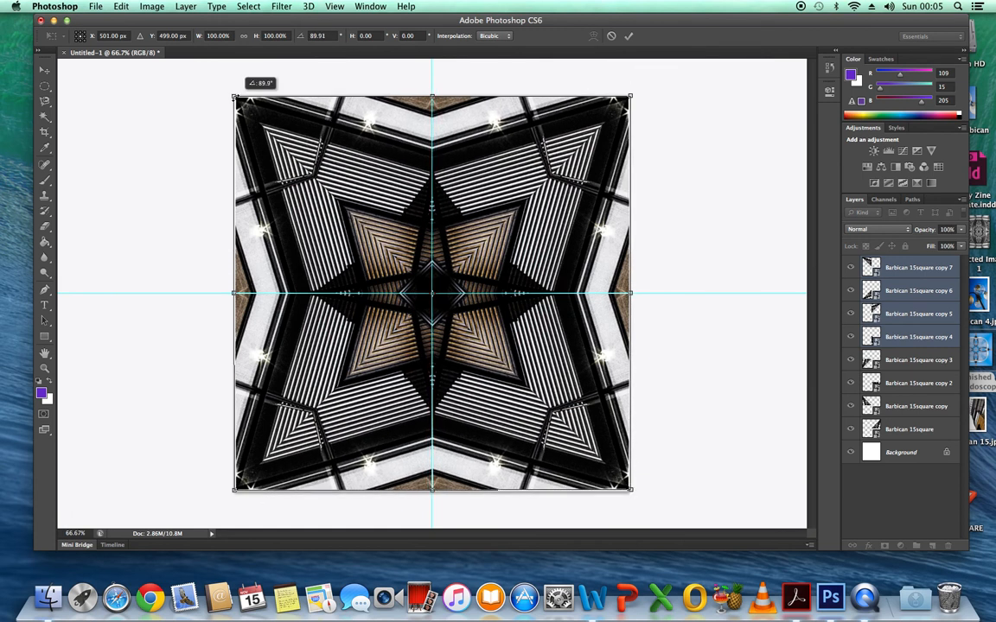
left_click_drag(234, 96, 235, 97)
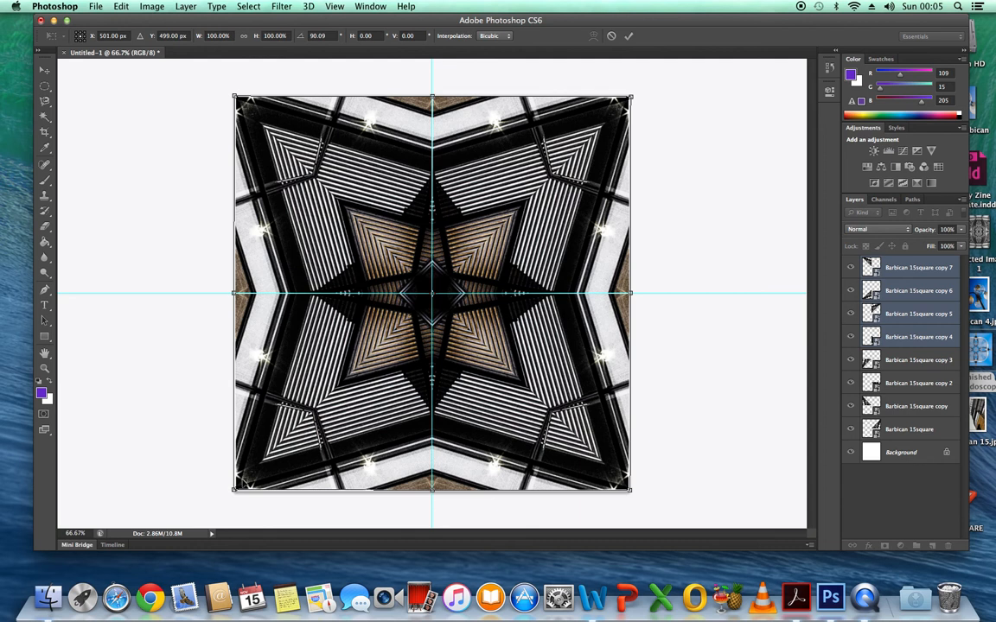
left_click_drag(234, 490, 237, 492)
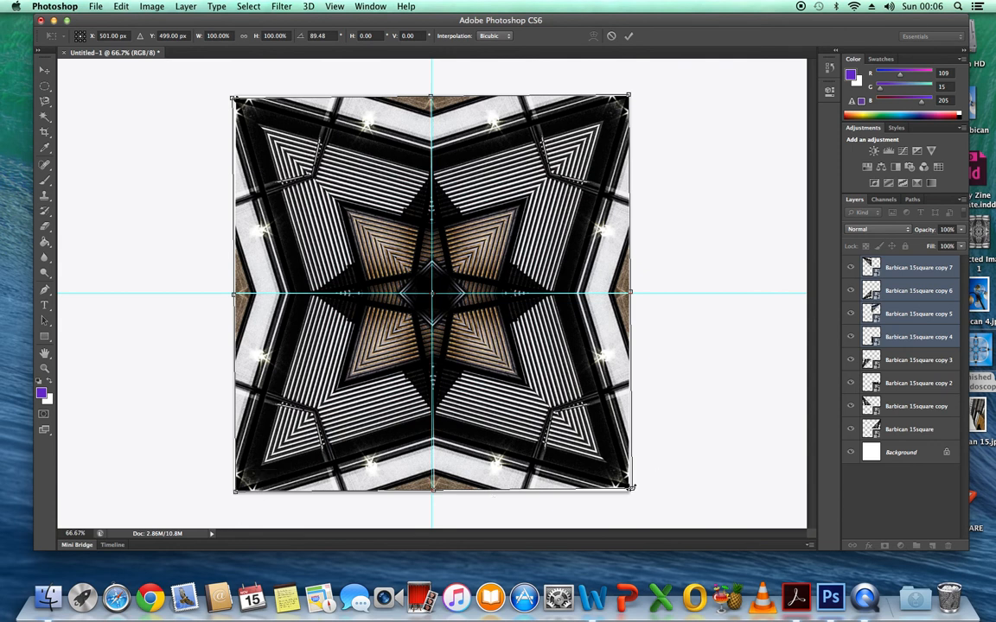
left_click_drag(631, 488, 632, 487)
left_click_drag(461, 355, 466, 355)
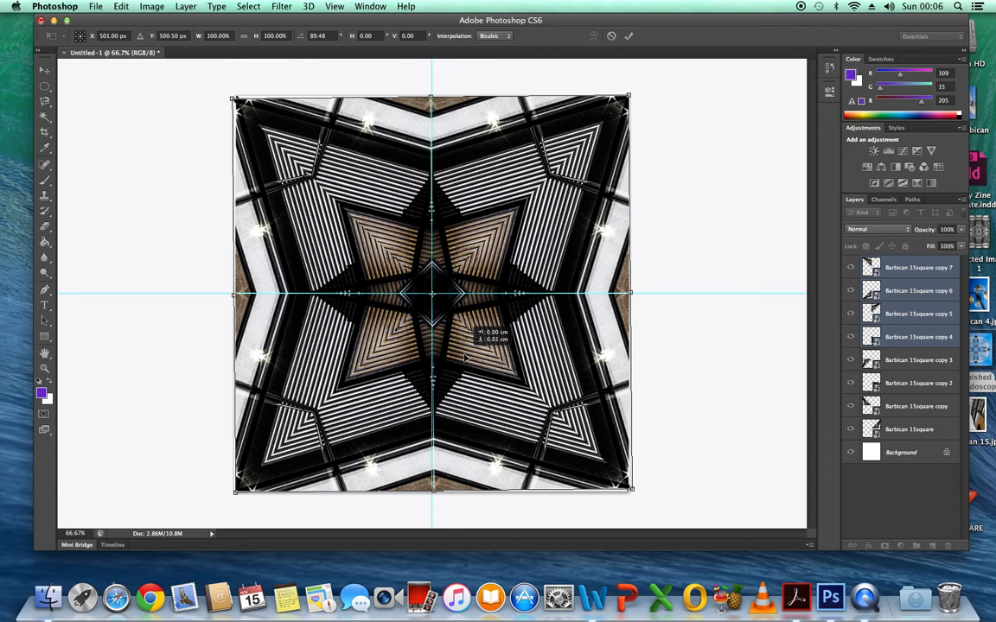
left_click_drag(465, 358, 465, 360)
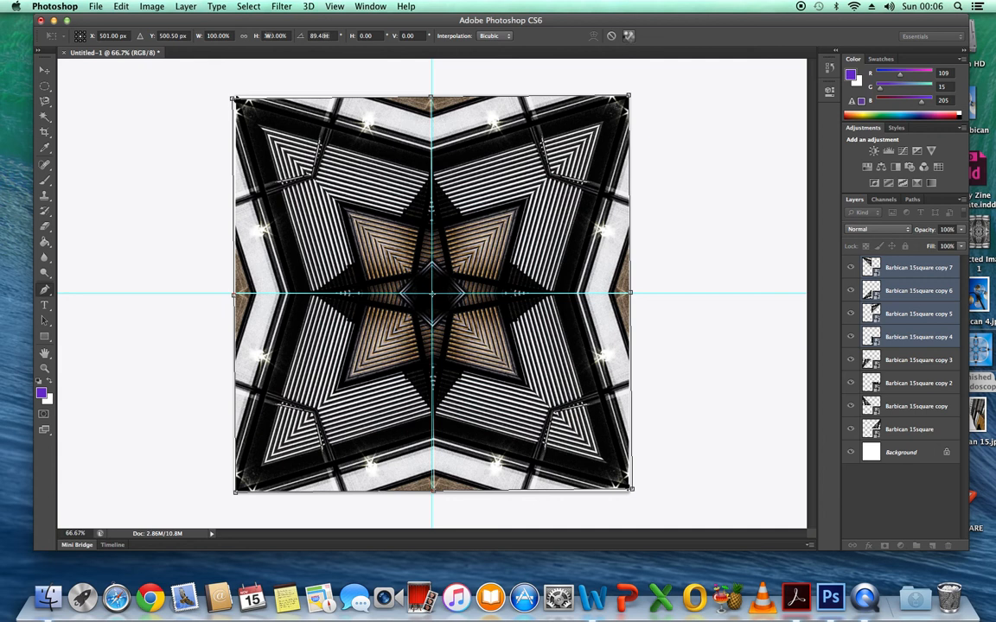
left_click(627, 37)
Remove the vertical and horizontal guides by moving them off the canvas with the Move tool.
key("p")
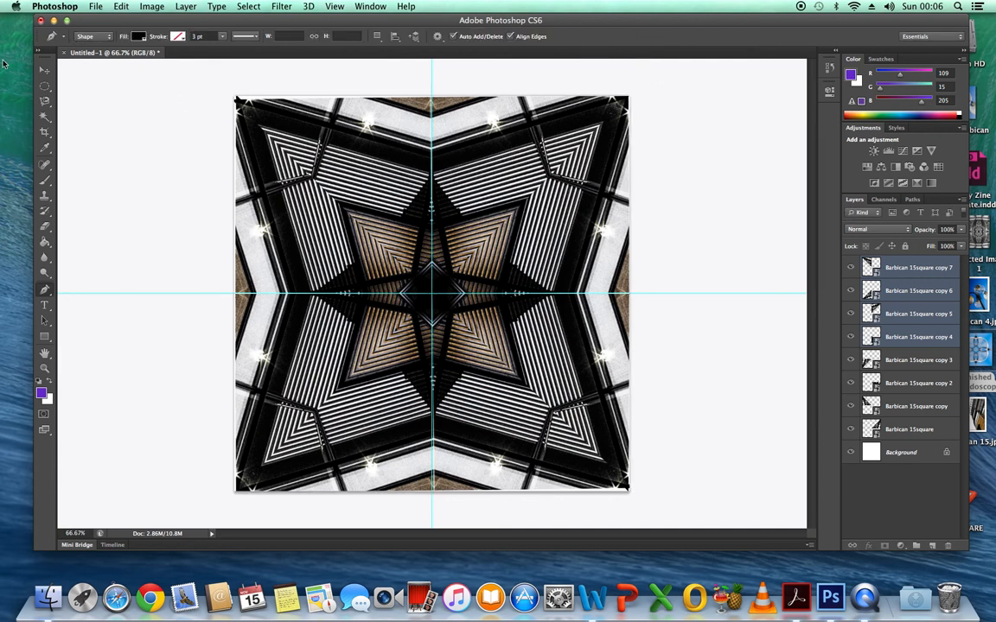
left_click(43, 73)
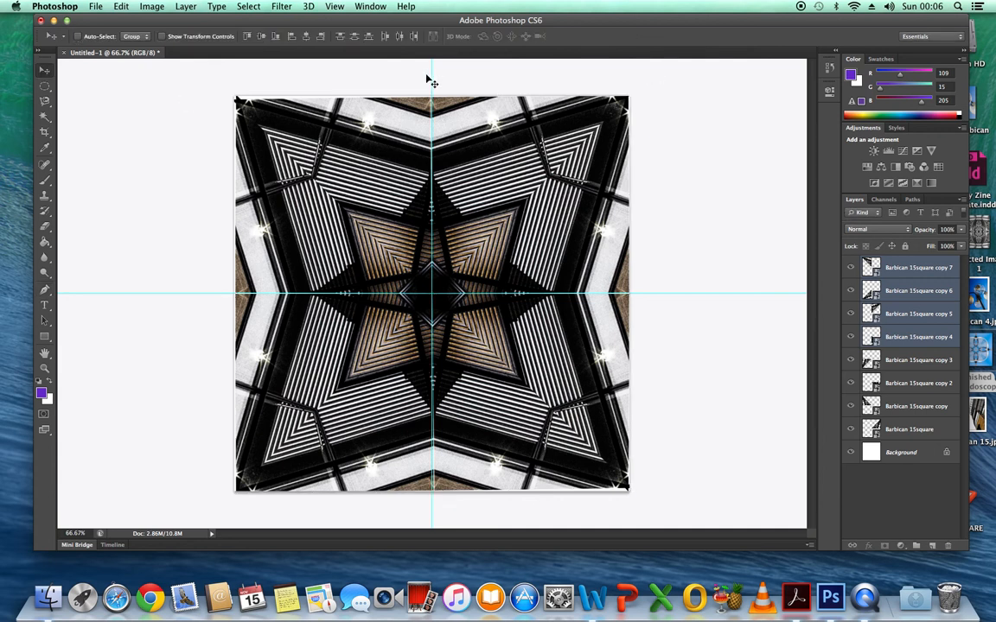
left_click_drag(431, 74, 69, 108)
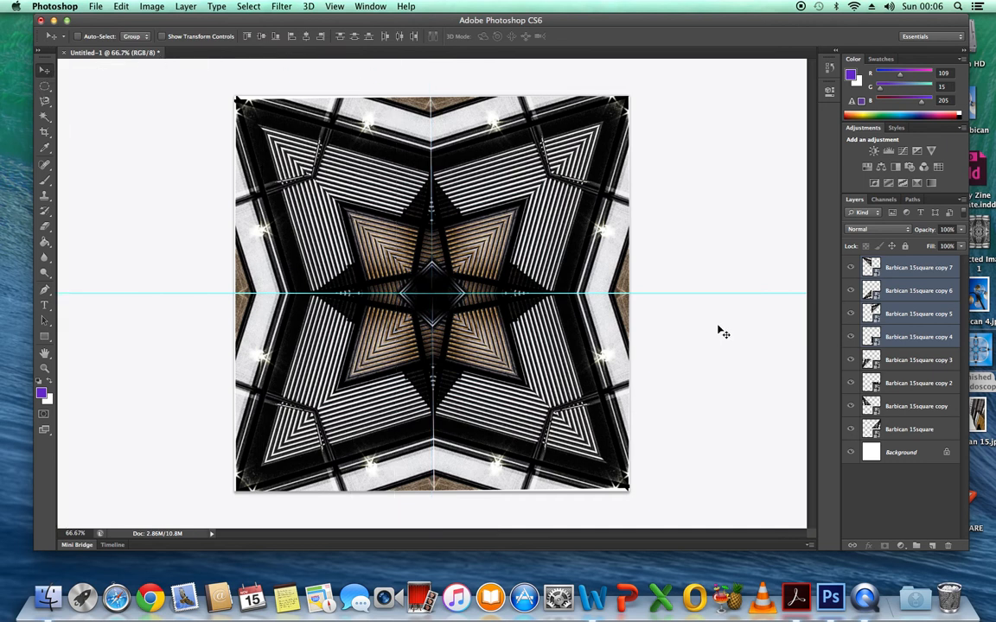
left_click_drag(712, 294, 687, 23)
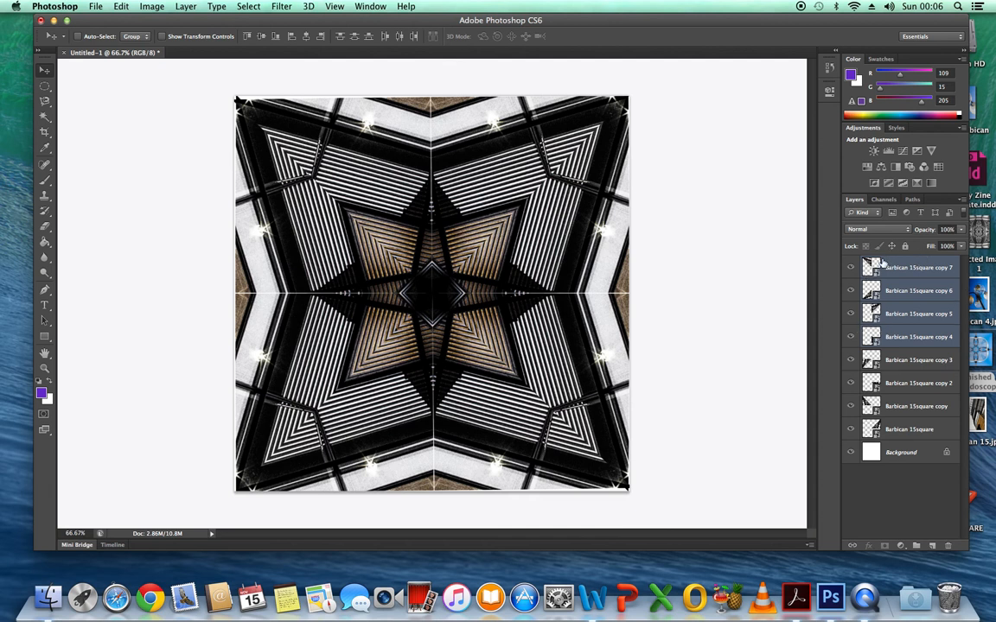
Deselect all the selected layers.
right_click(911, 338)
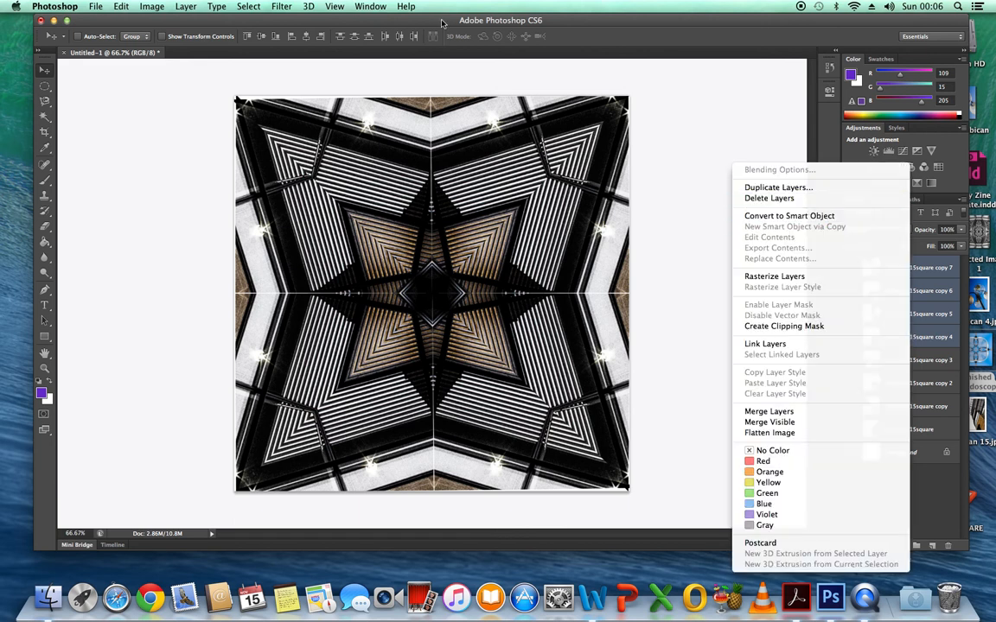
left_click(249, 8)
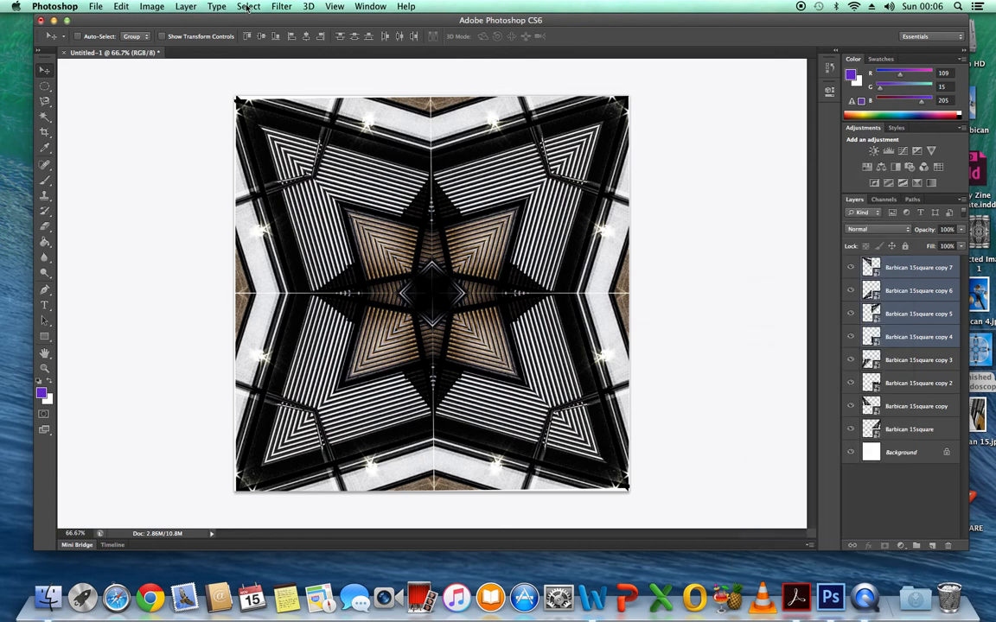
left_click(248, 7)
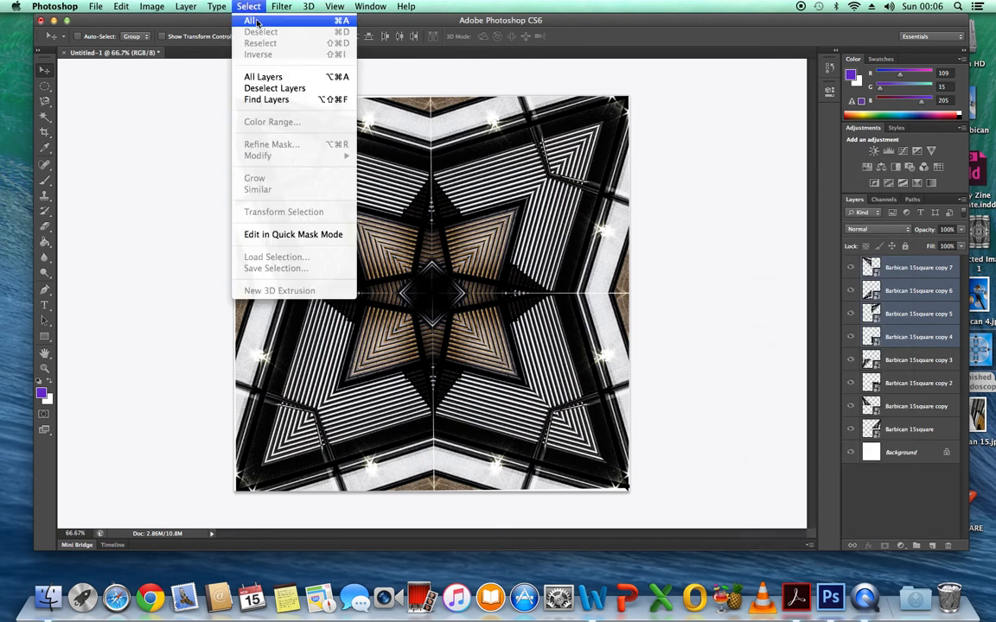
left_click(278, 89)
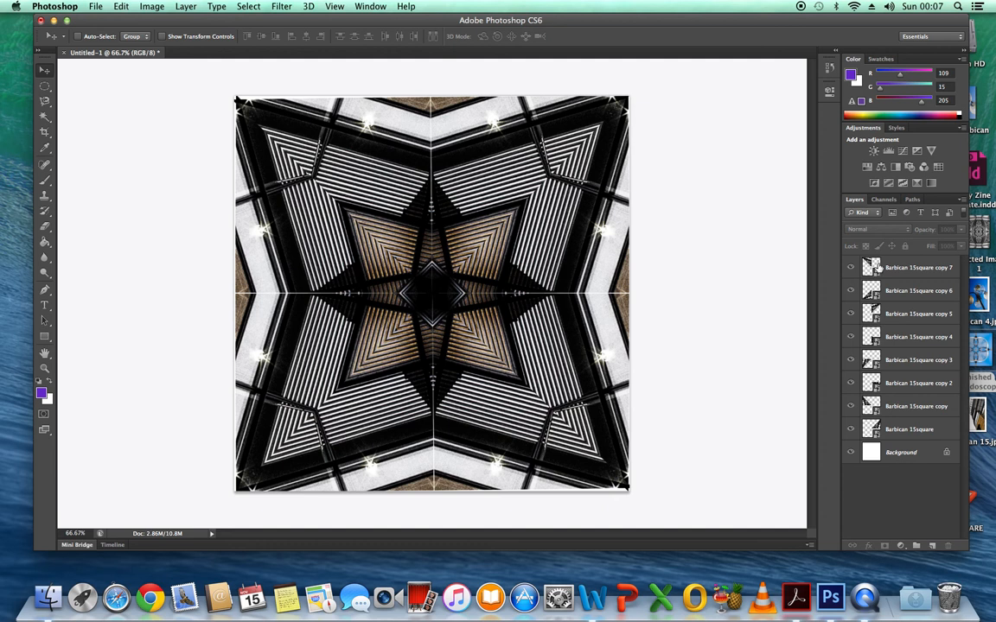
Nudge the Barbican 15square copy 7 and Barbican 15square layers to close the upper vertical and right horizontal seams.
left_click(905, 270)
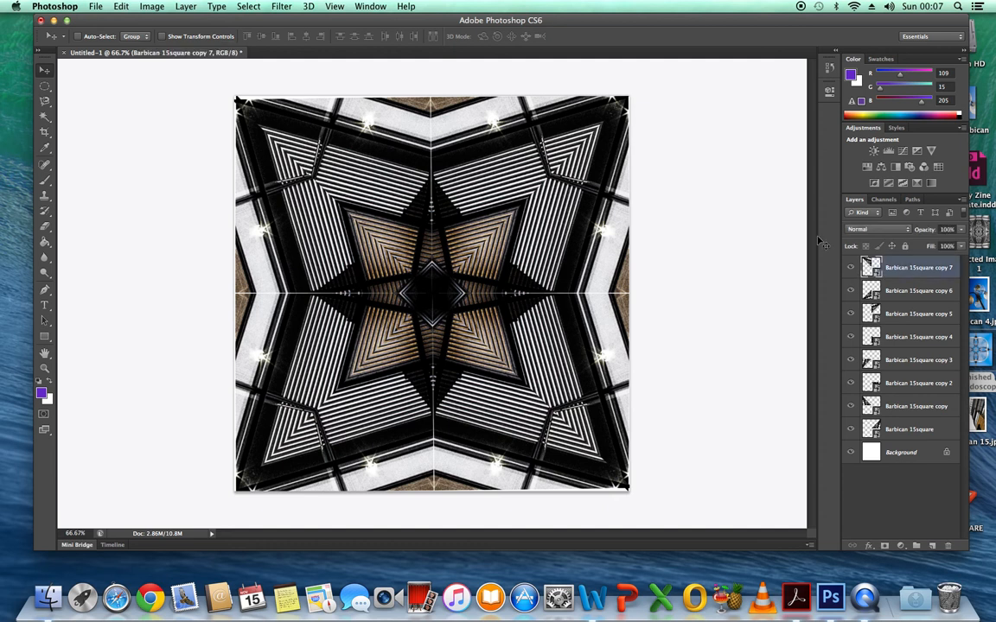
left_click(335, 7)
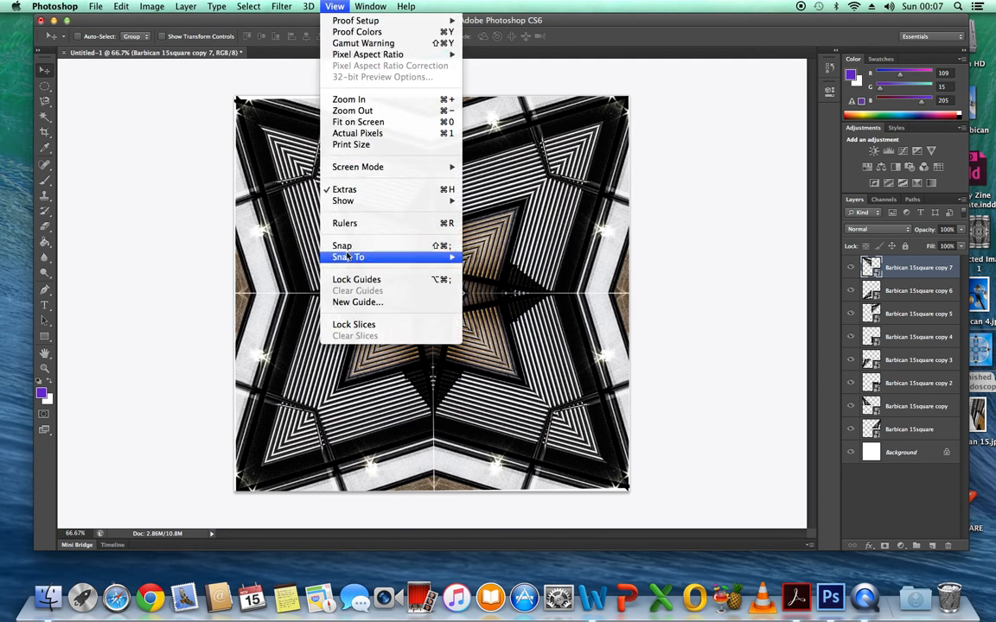
left_click(743, 199)
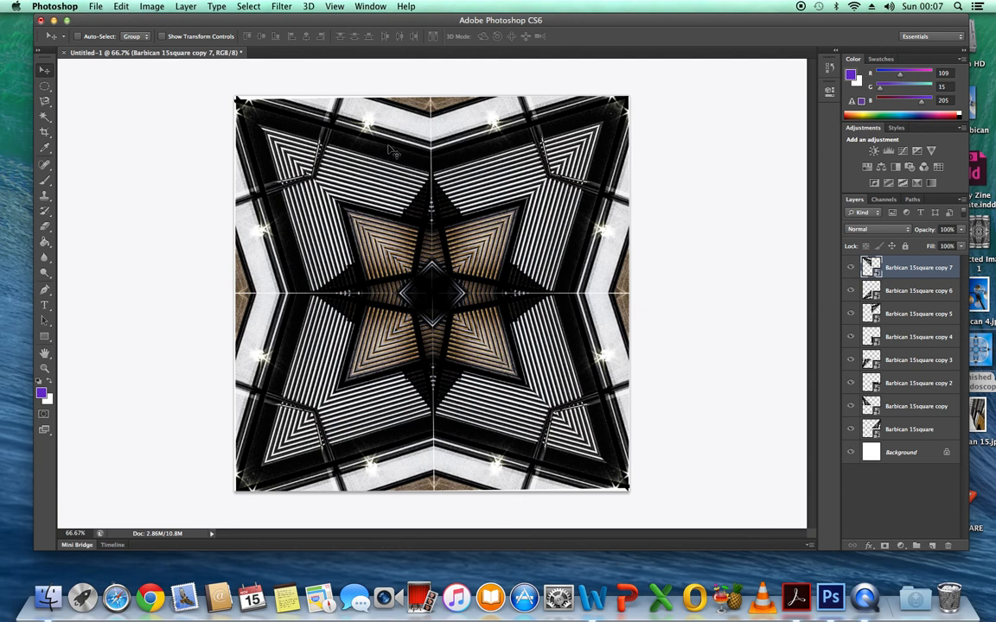
left_click_drag(388, 149, 389, 149)
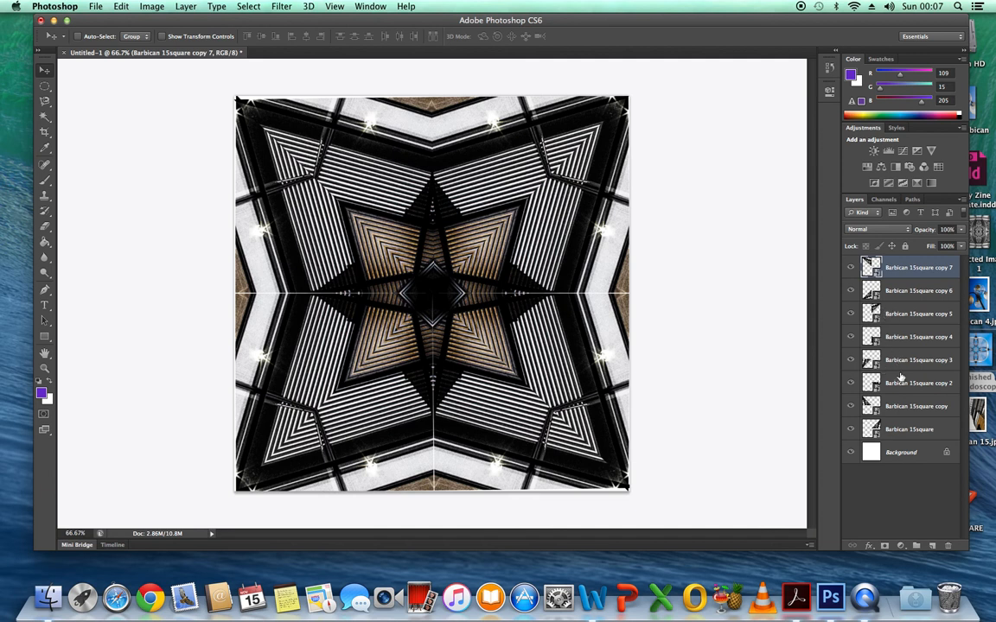
left_click(895, 430)
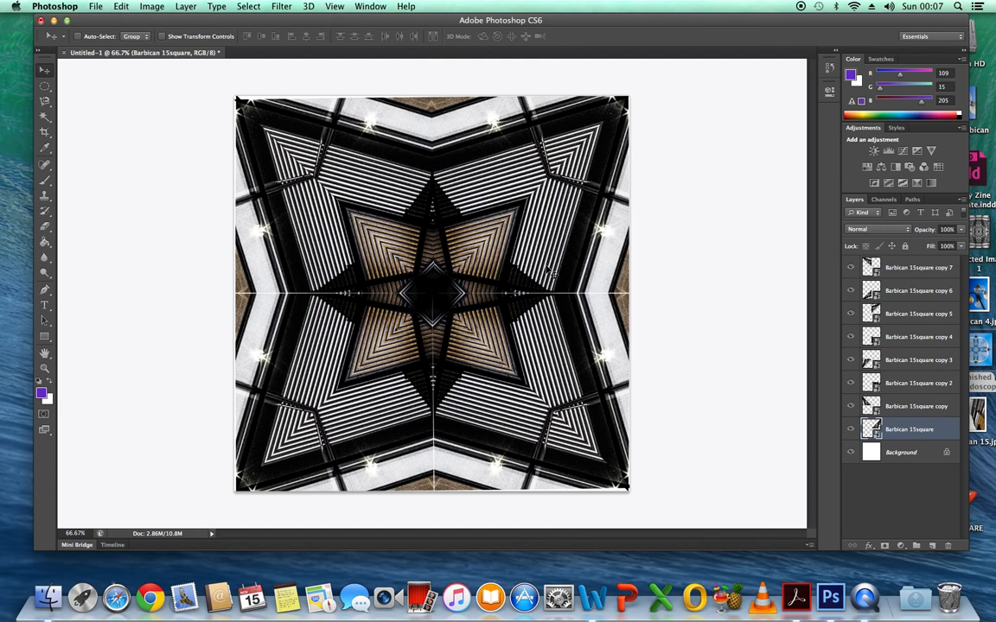
left_click_drag(546, 272, 547, 271)
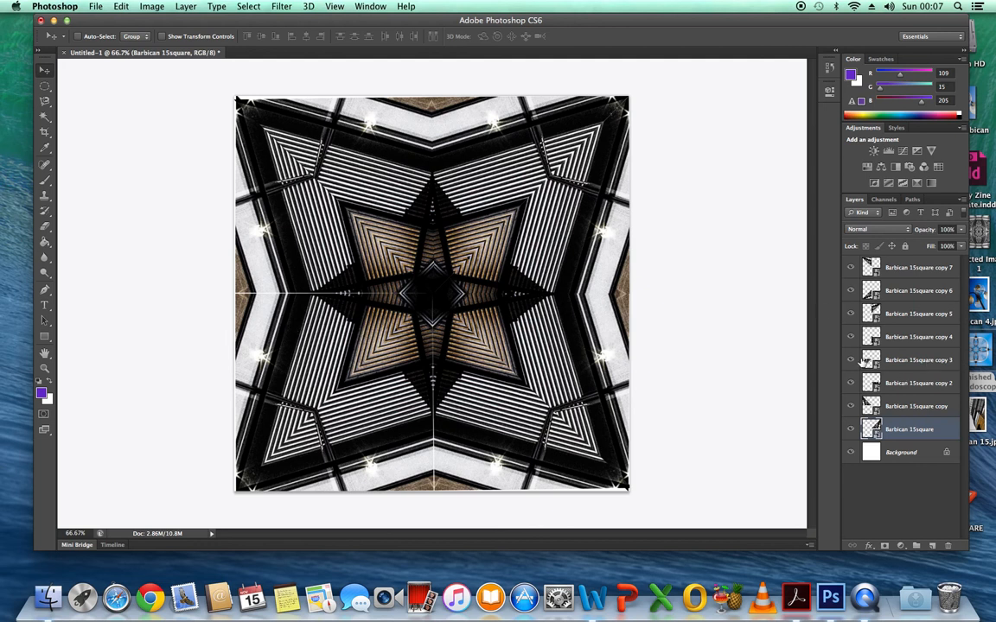
Nudge the Barbican 15square copy 3 layer to close the thin gap along the left half of the horizontal seam.
left_click(922, 361)
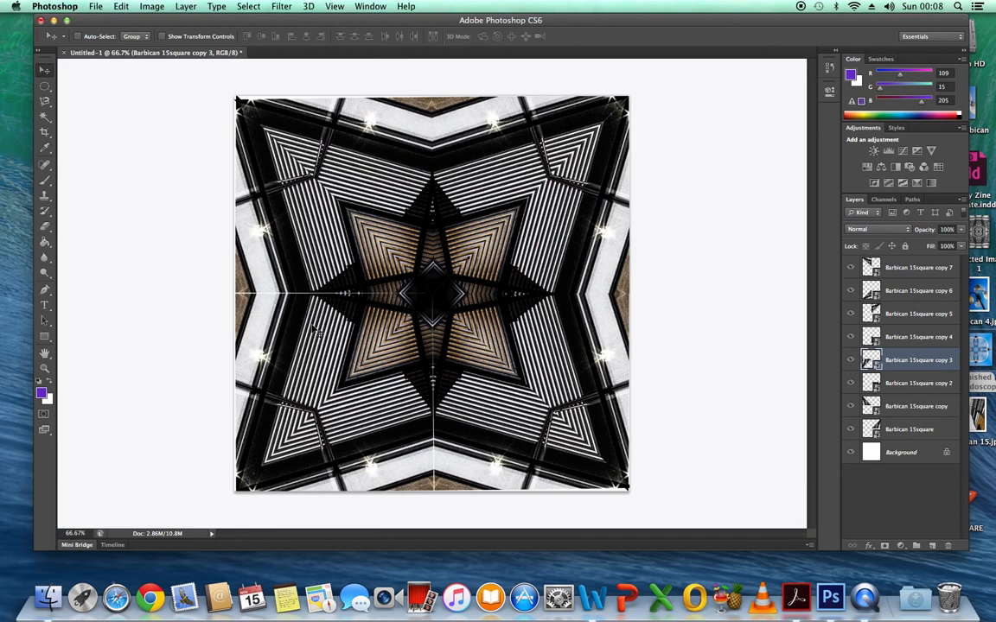
left_click_drag(312, 327, 313, 327)
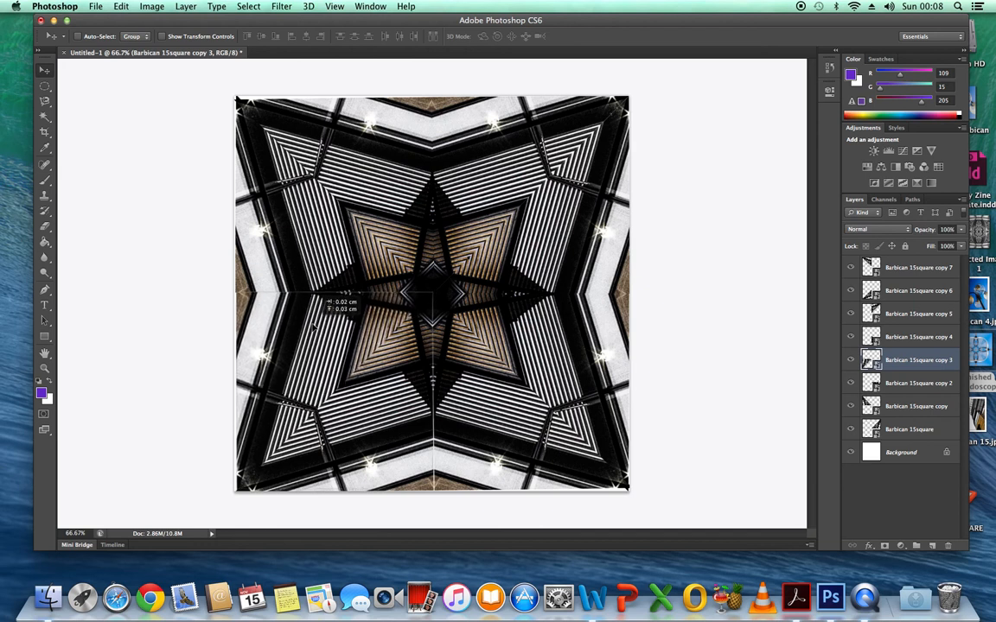
left_click_drag(313, 326, 313, 327)
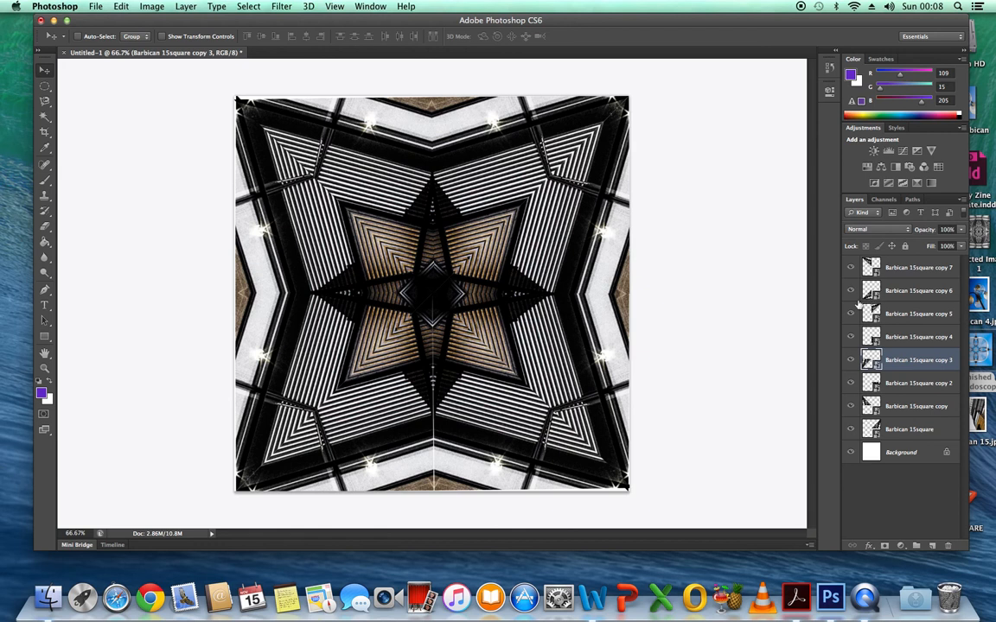
Nudge the Barbican 15square copy 6 layer to close the thin gap along the lower half of the vertical seam.
left_click(918, 292)
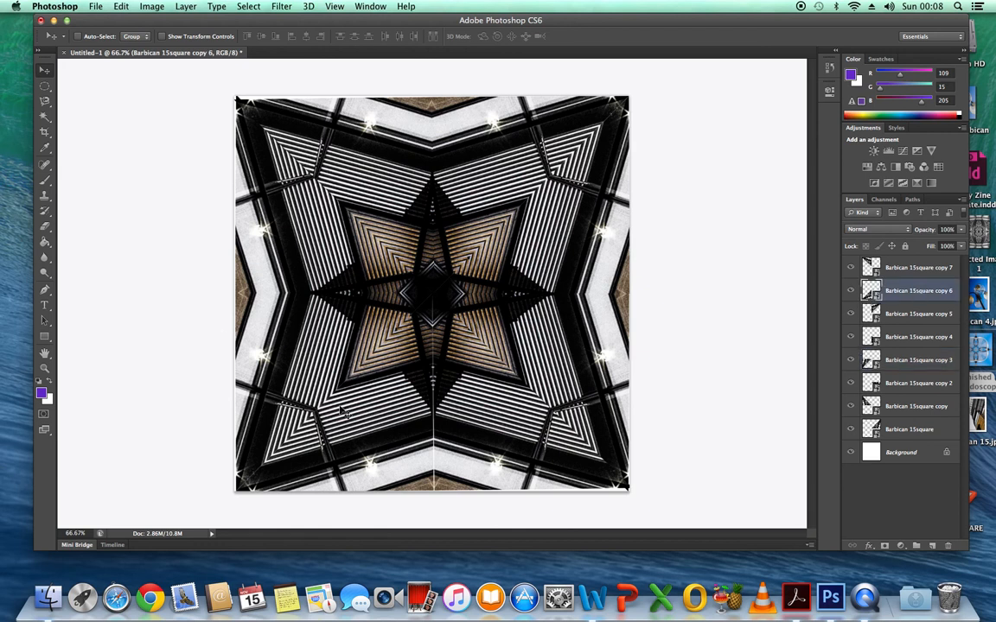
left_click_drag(380, 398, 379, 397)
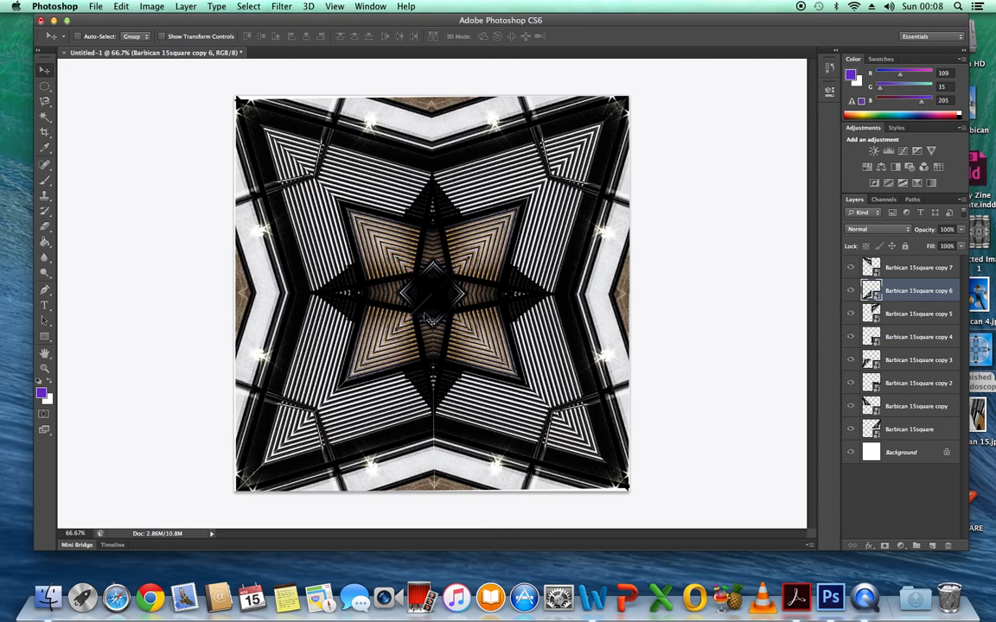
mouse_move(425, 331)
left_mouse_down()
mouse_move(406, 376)
mouse_move(423, 341)
mouse_move(420, 322)
left_mouse_up()
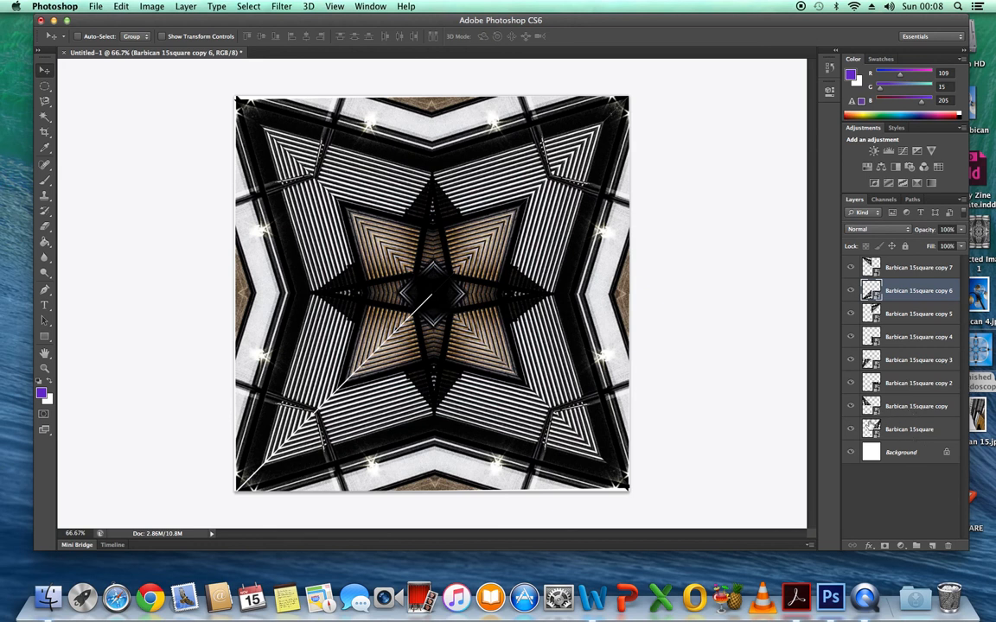
Reposition the Barbican 15square copy and copy 3 layers slightly to close the diagonal gap in the lower-left quadrant.
left_click(886, 407)
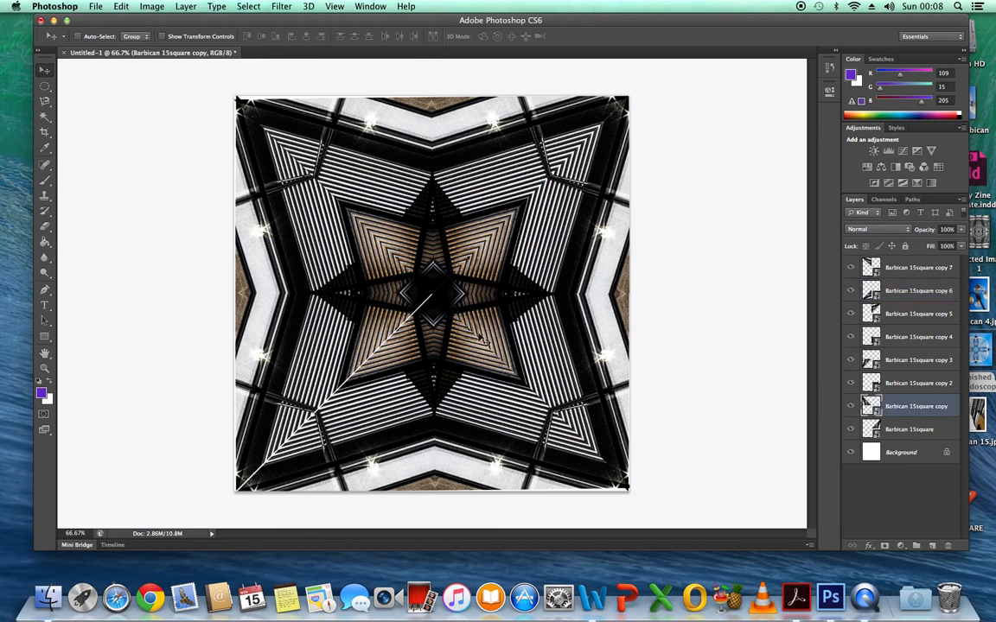
left_click_drag(361, 321, 360, 322)
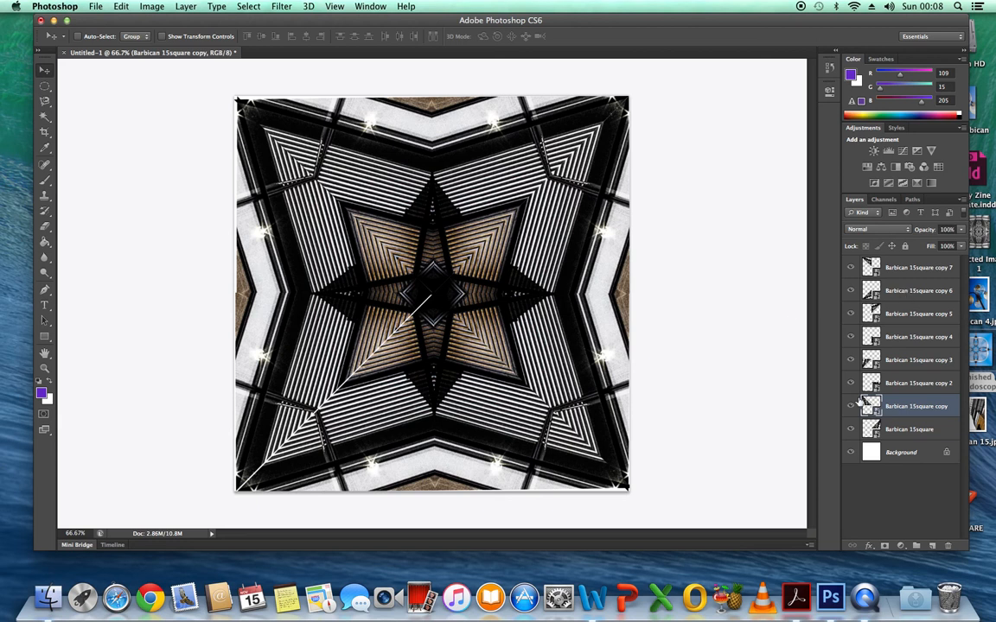
left_click(895, 361)
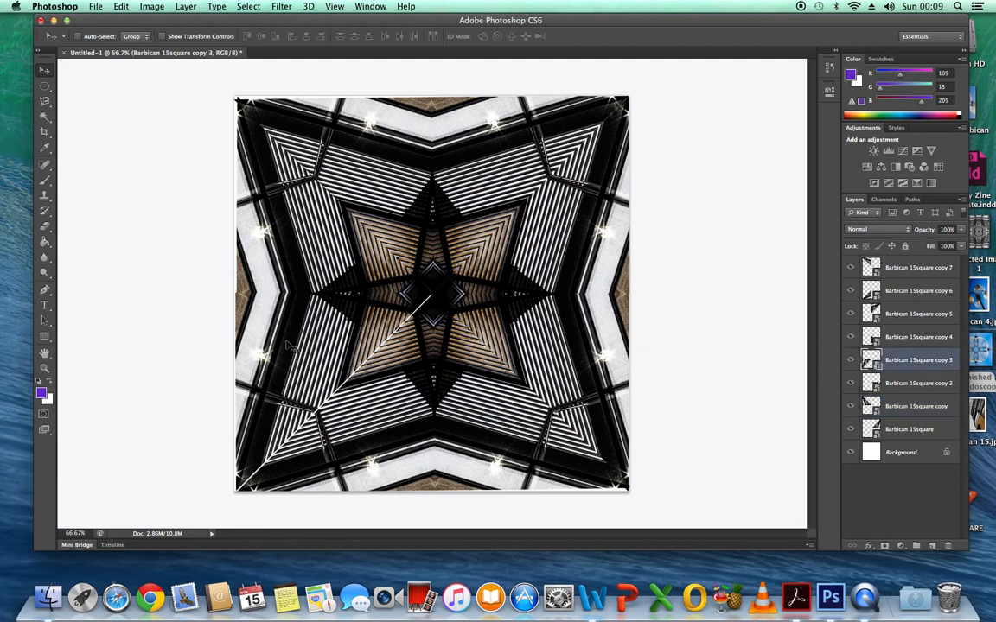
left_click_drag(376, 328, 389, 299)
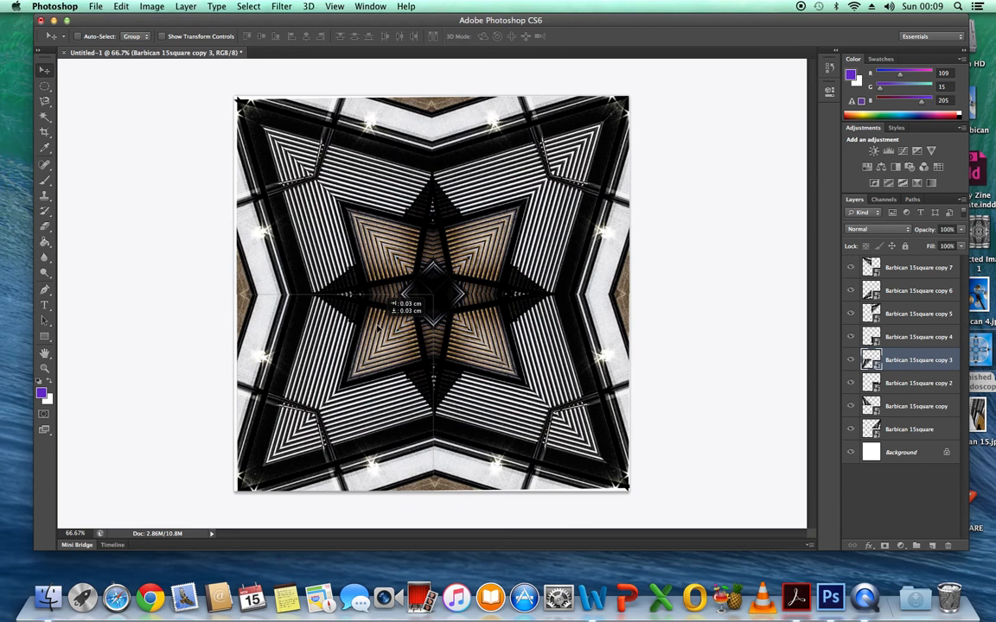
left_click_drag(376, 328, 376, 328)
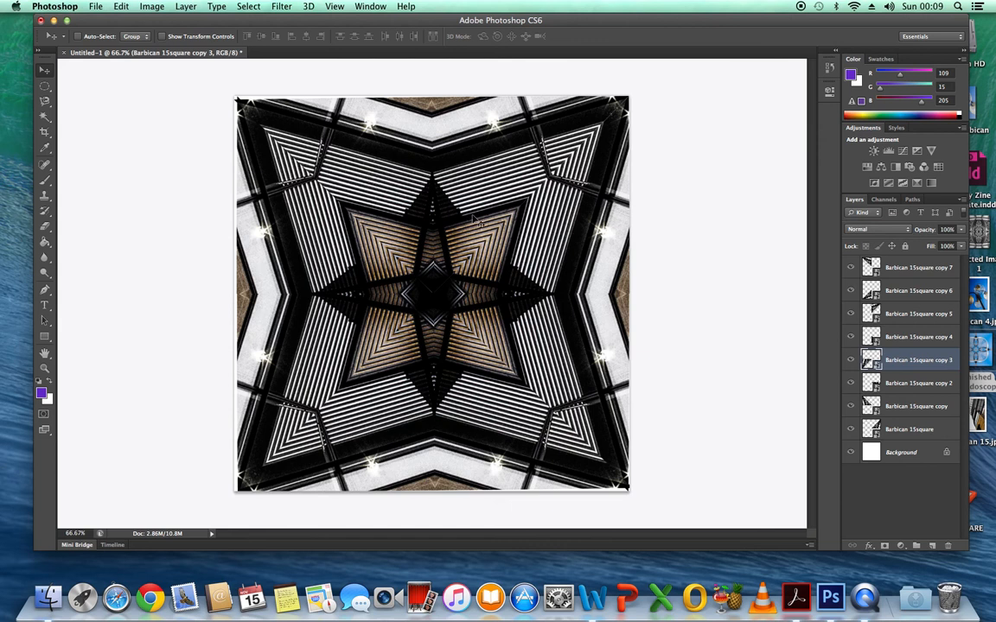
Flatten the kaleidoscope image so all the Barbican 15square layers merge into the background.
left_click(151, 7)
mouse_move(186, 6)
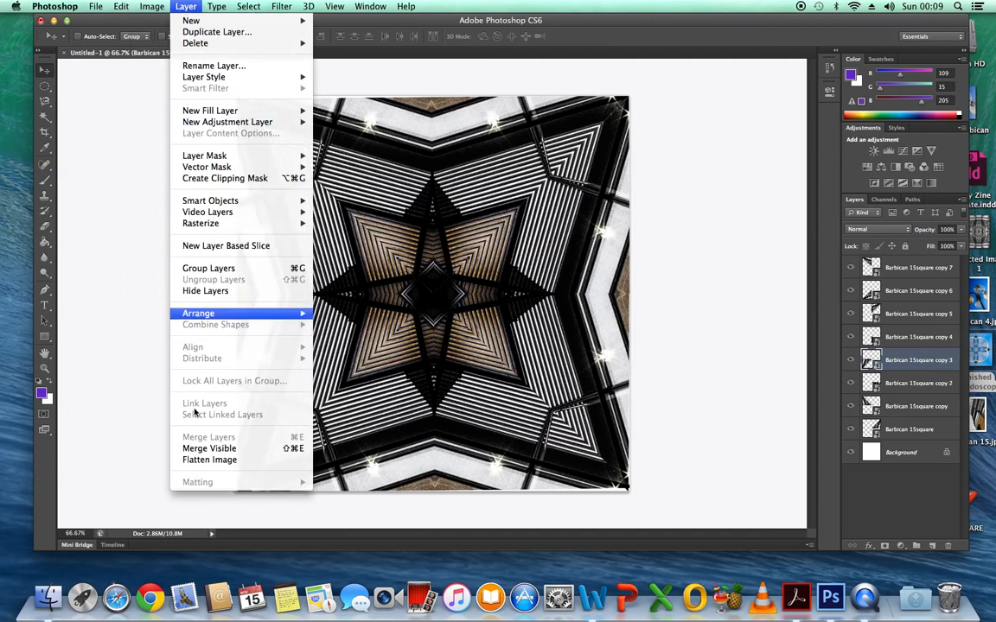
left_click(230, 460)
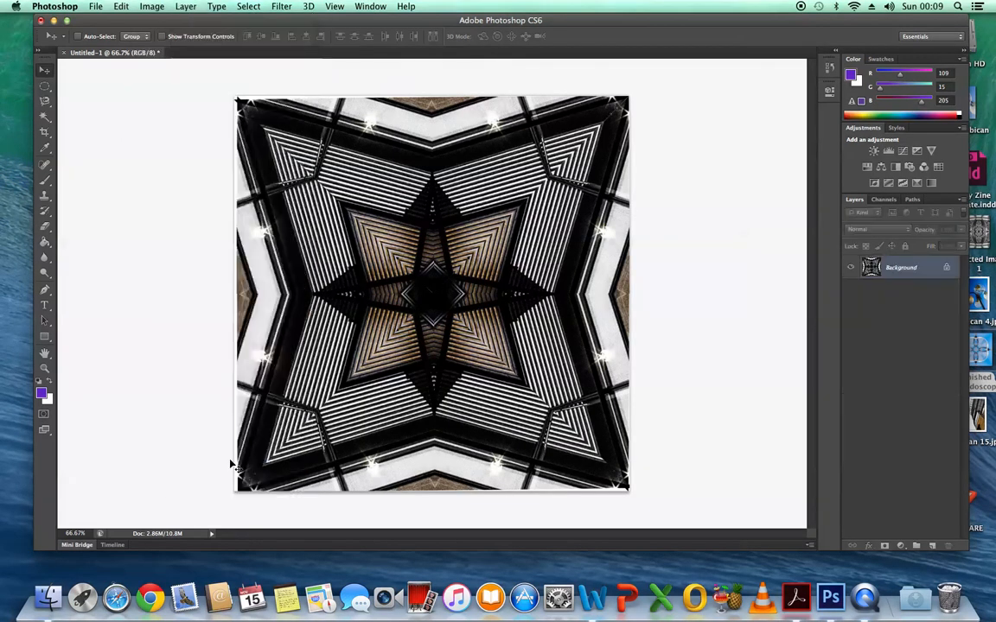
Crop the flattened image slightly inward at a 1 x 1 square ratio to trim the uneven outer edges, and return to the Move tool.
left_click(44, 134)
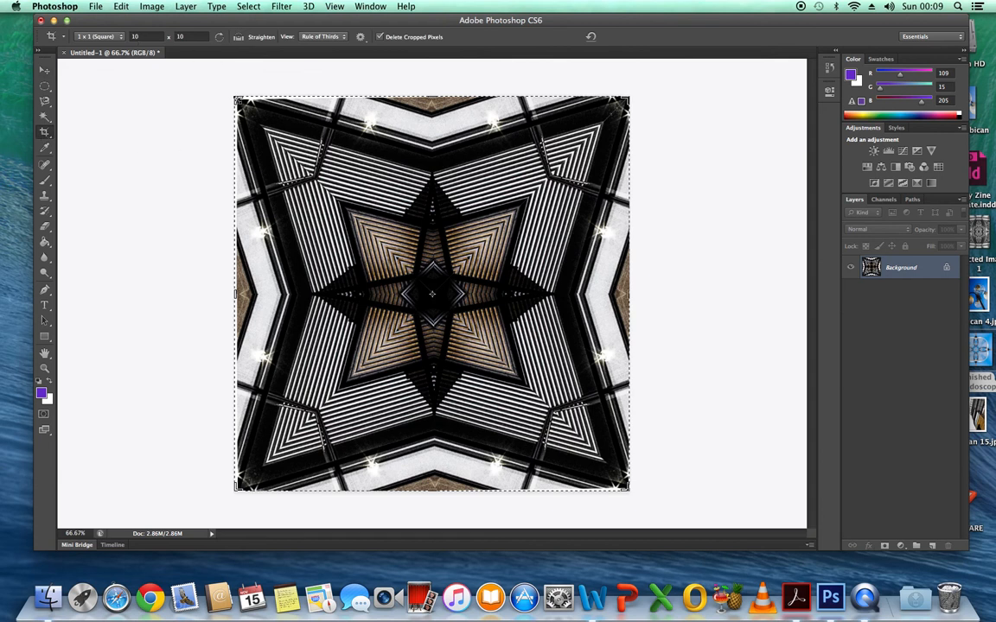
left_click_drag(236, 98, 237, 99)
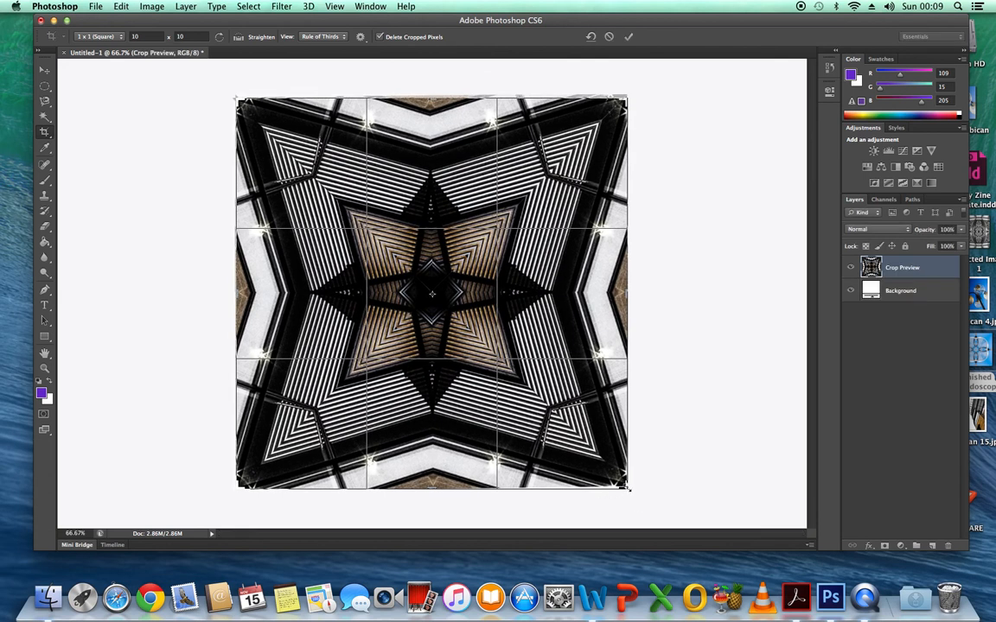
left_click_drag(624, 486, 626, 487)
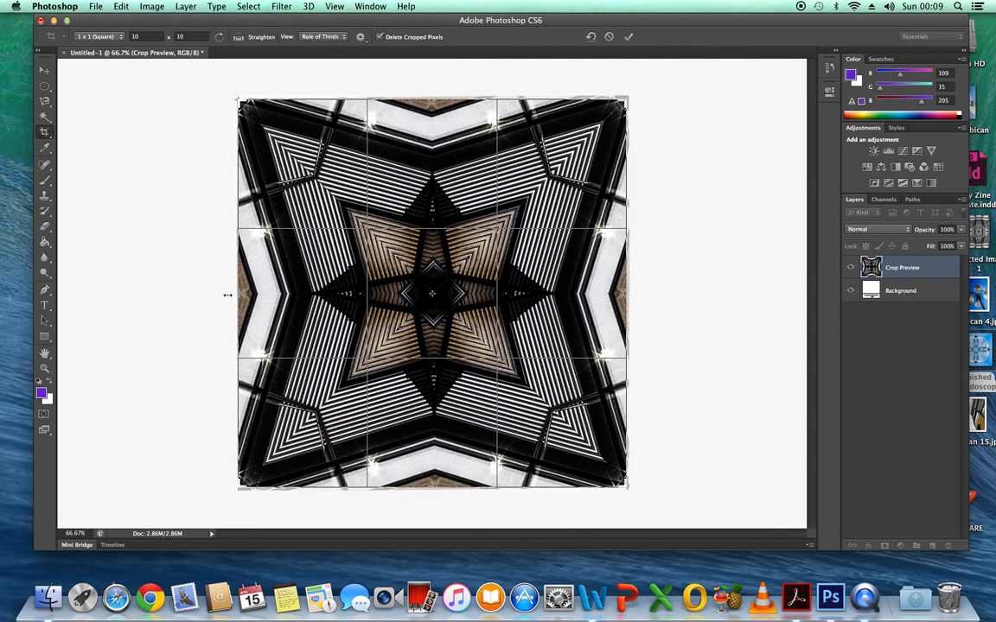
key("Return")
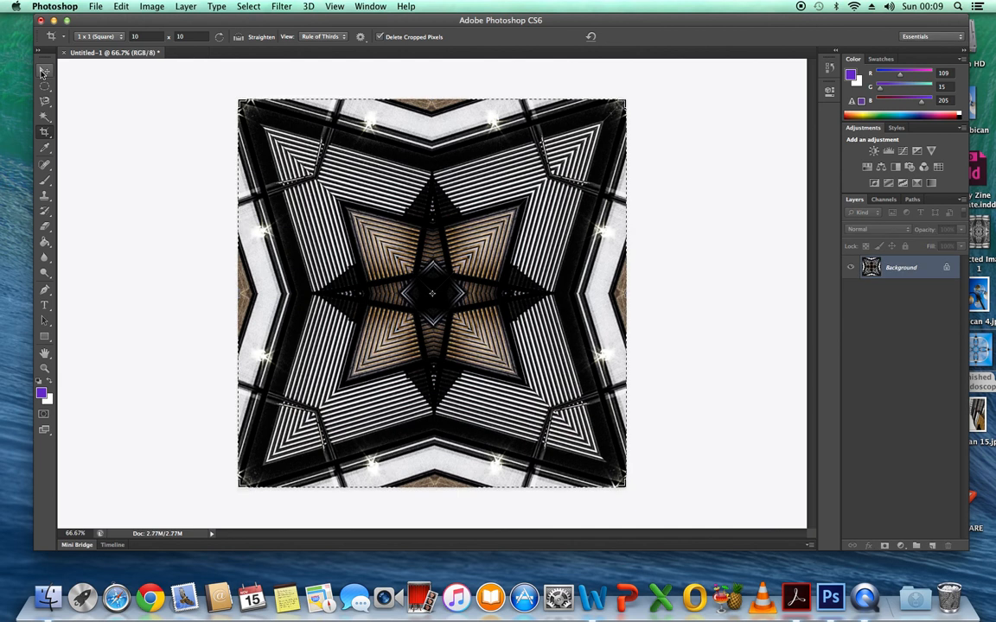
left_click(43, 73)
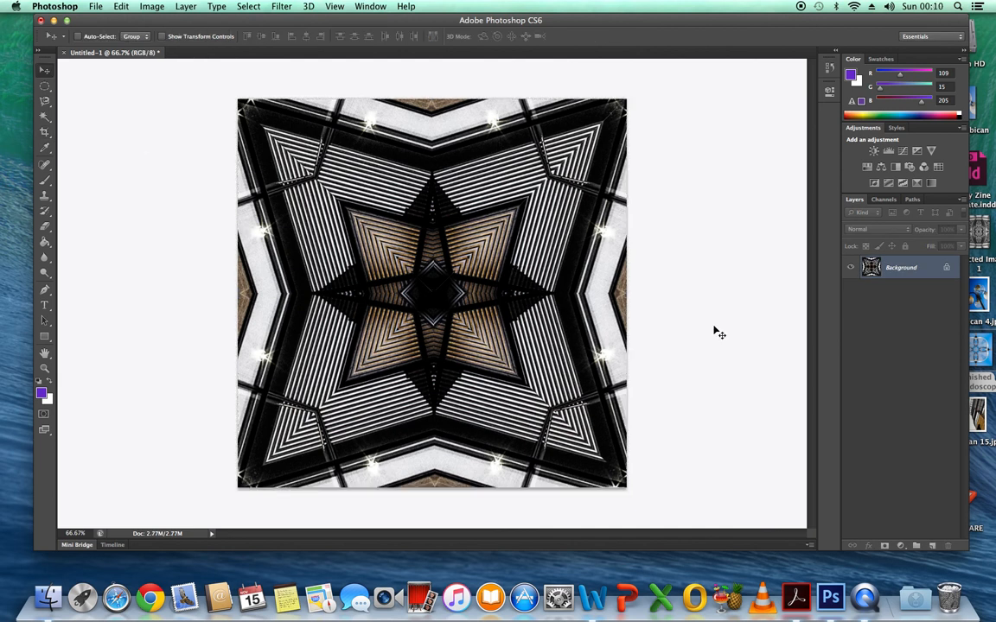